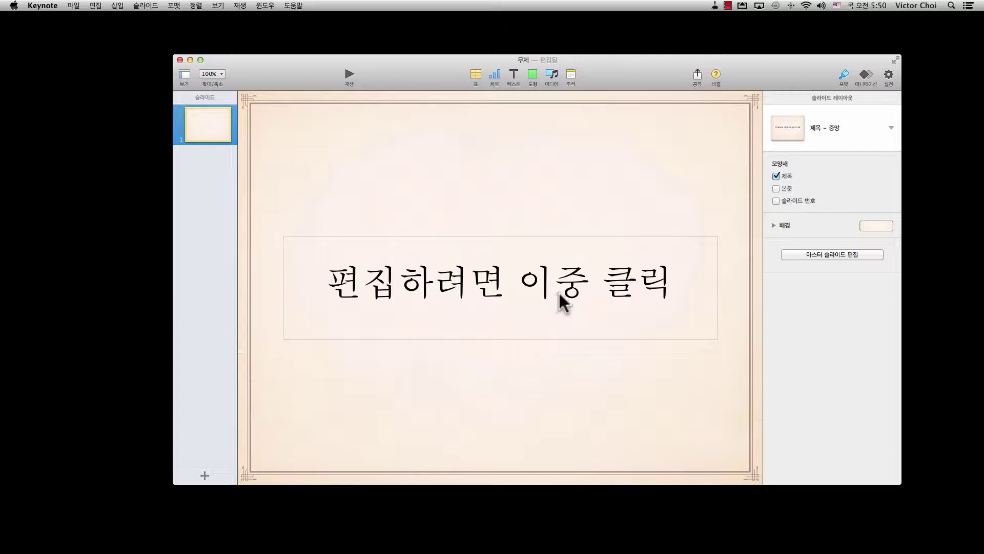
Clear the slide's title placeholder so the title box is empty and ready for typing.
{"action": "double_click", "coordinate": [558, 292]}
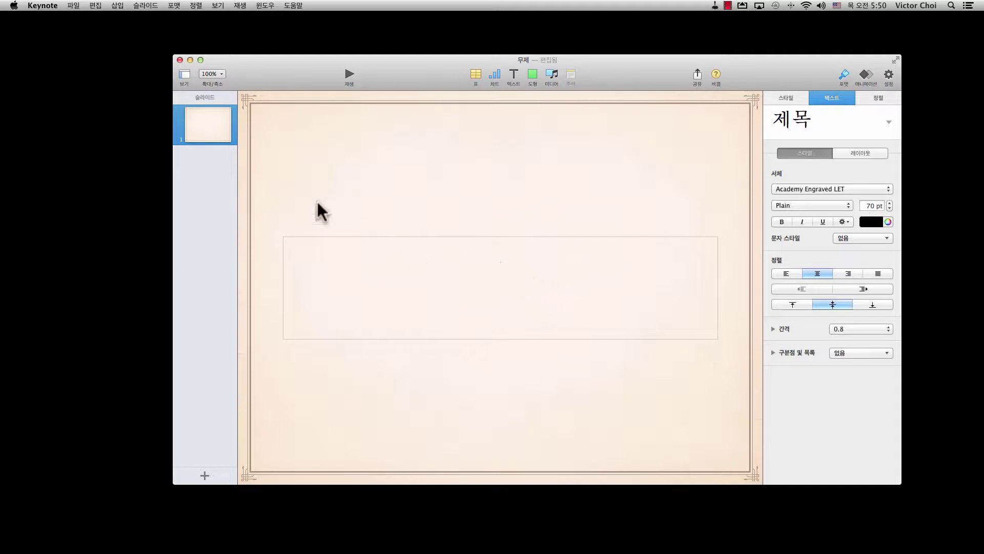
{"action": "left_click", "coordinate": [96, 6]}
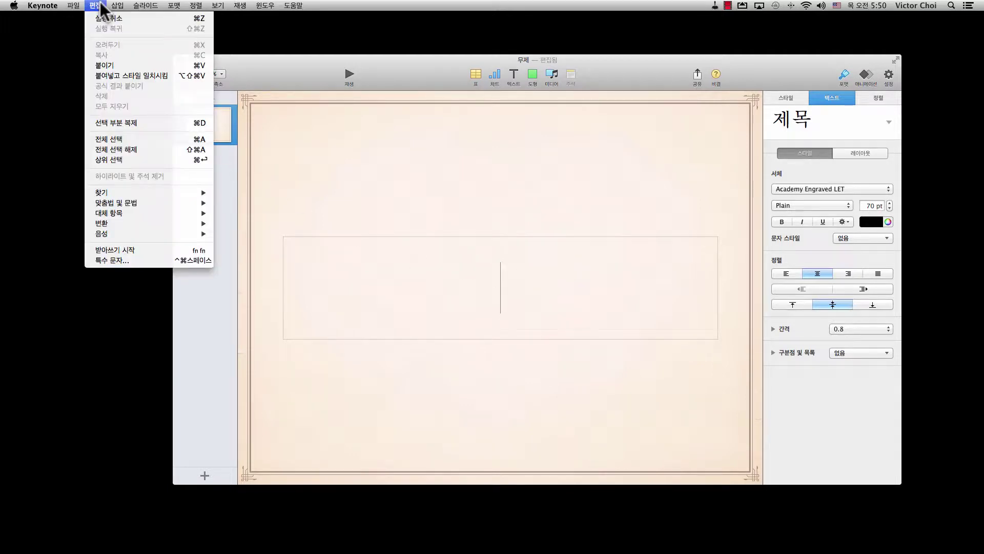
Insert © from the letterlike symbols and type COPYRIGHT so the title reads '© COPYRIGHT'.
{"action": "left_click", "coordinate": [120, 258]}
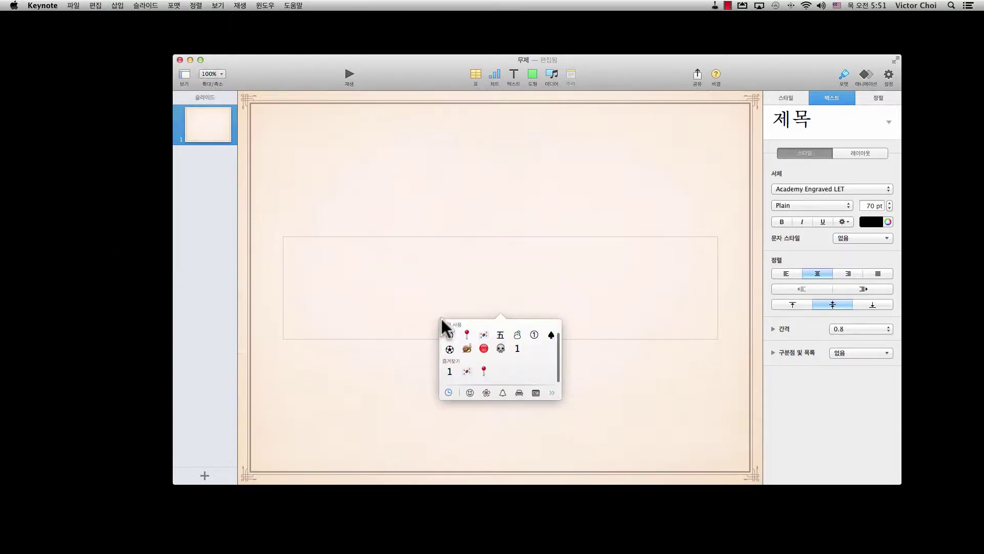
{"action": "left_click", "coordinate": [550, 392]}
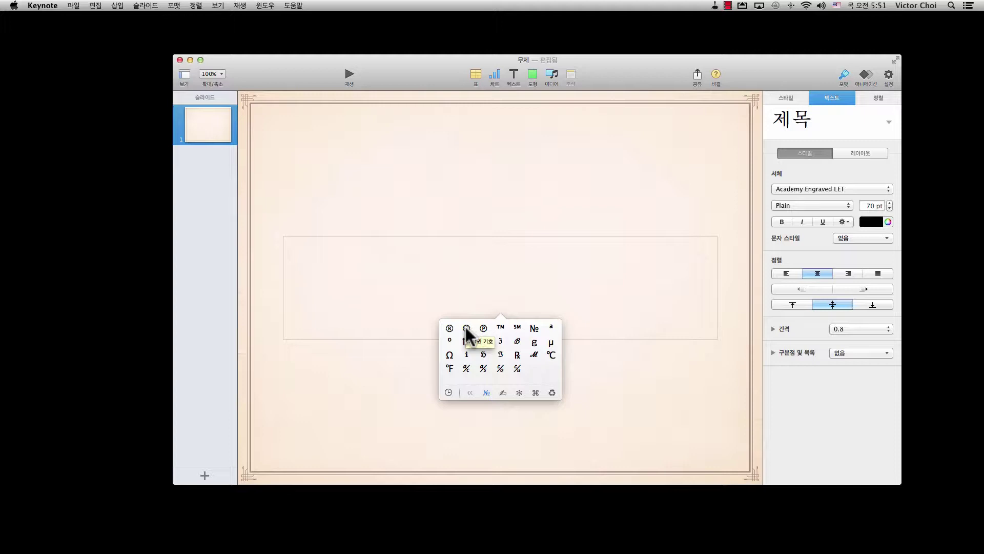
{"action": "left_click", "coordinate": [465, 327]}
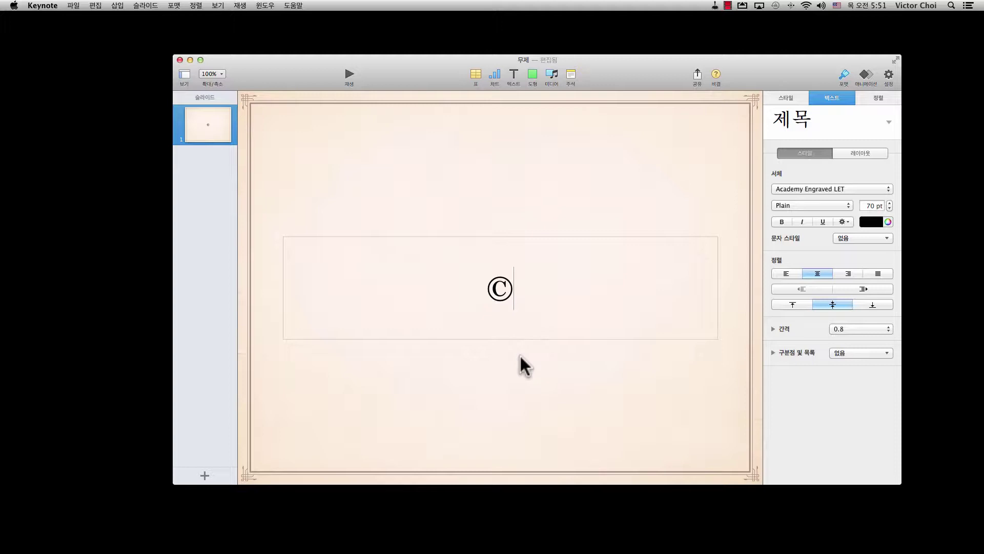
{"action": "type", "text": "COPYRIGHT"}
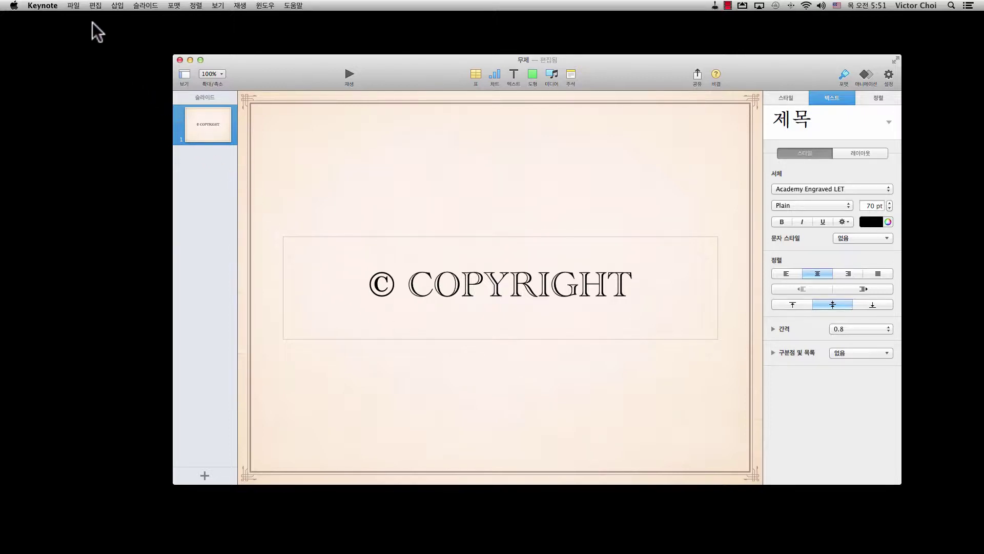
{"action": "left_click", "coordinate": [95, 6]}
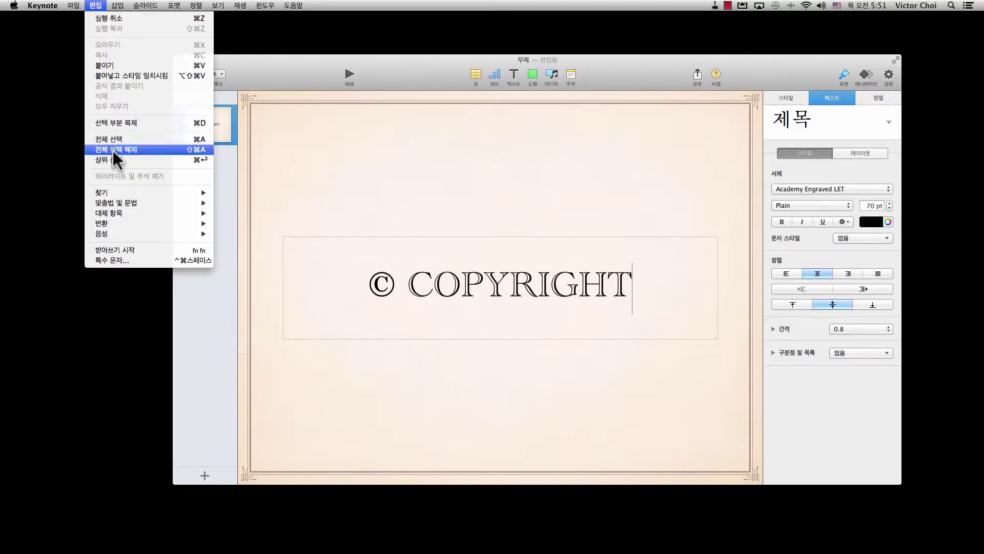
Show Keynote's Substitutions panel and go to the system Text Preferences.
{"action": "mouse_move", "coordinate": [119, 213]}
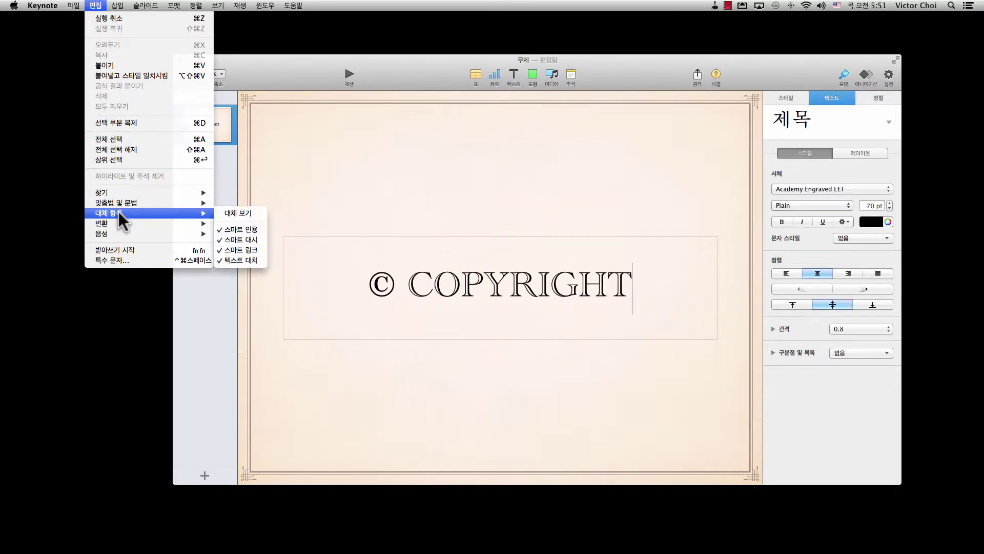
{"action": "left_click", "coordinate": [258, 213]}
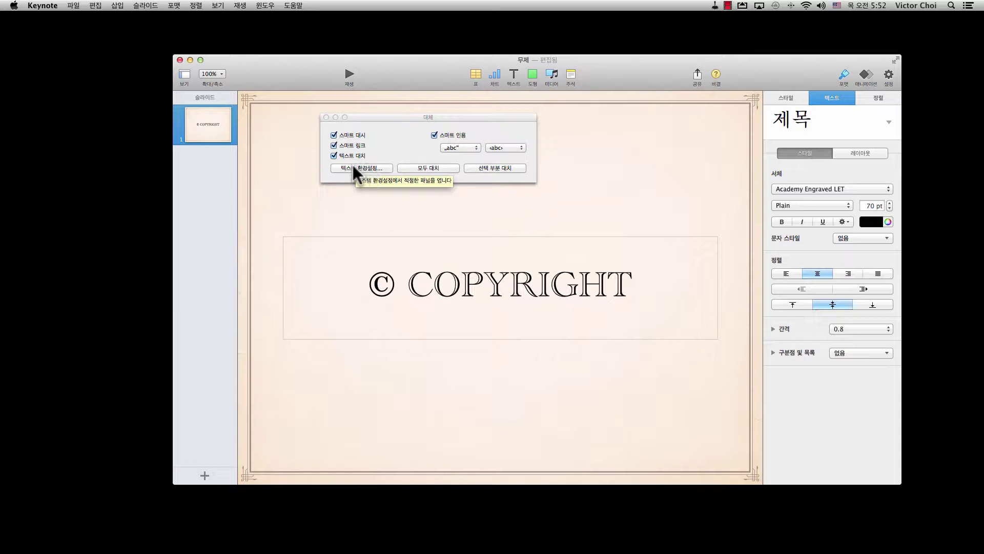
{"action": "left_click", "coordinate": [357, 167]}
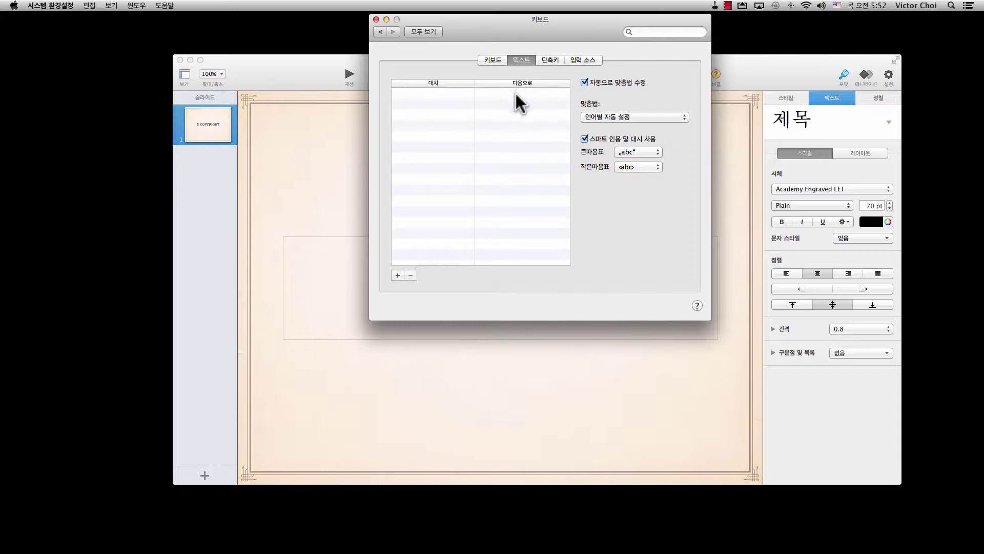
Add a new text replacement entry with 'copyright' as the text to replace.
{"action": "left_click", "coordinate": [396, 274]}
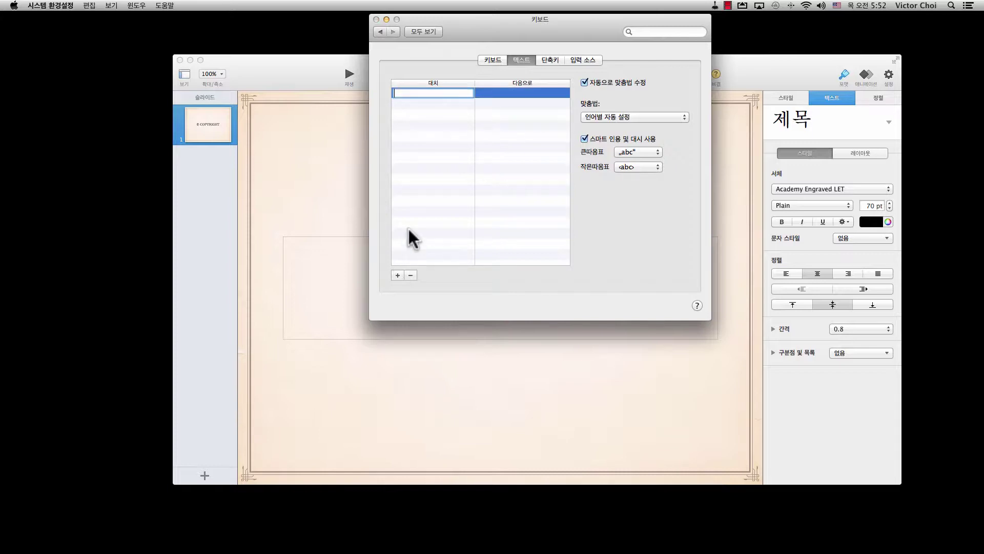
{"action": "type", "text": "copyright"}
{"action": "key", "text": "Return"}
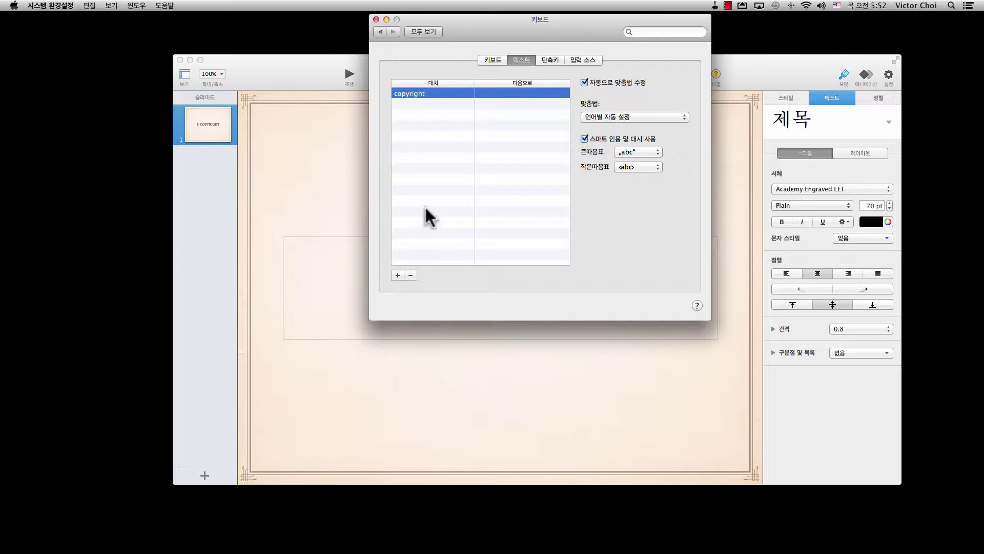
{"action": "double_click", "coordinate": [499, 92]}
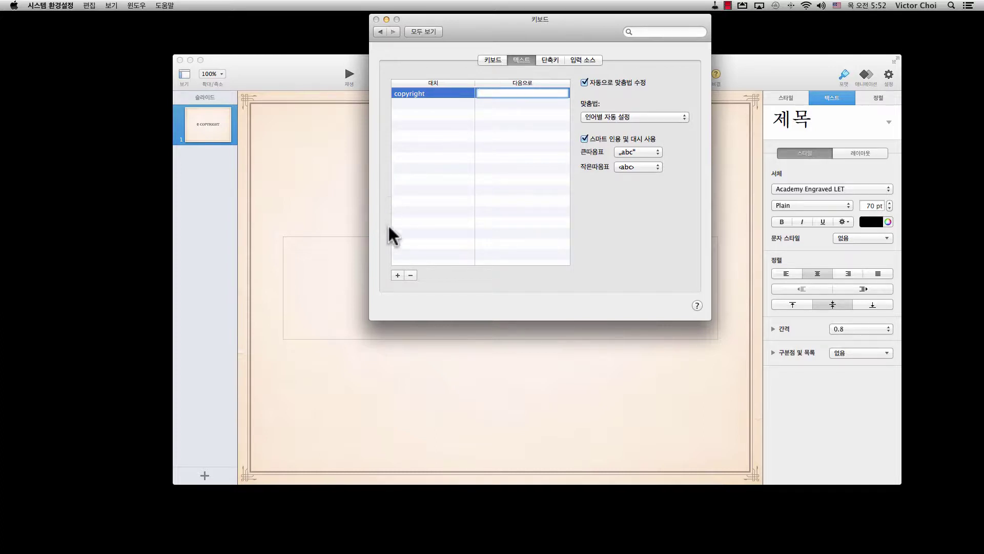
Copy the © symbol from the slide title.
{"action": "left_click", "coordinate": [431, 330]}
{"action": "left_click_drag", "start_coordinate": [396, 276], "coordinate": [370, 271]}
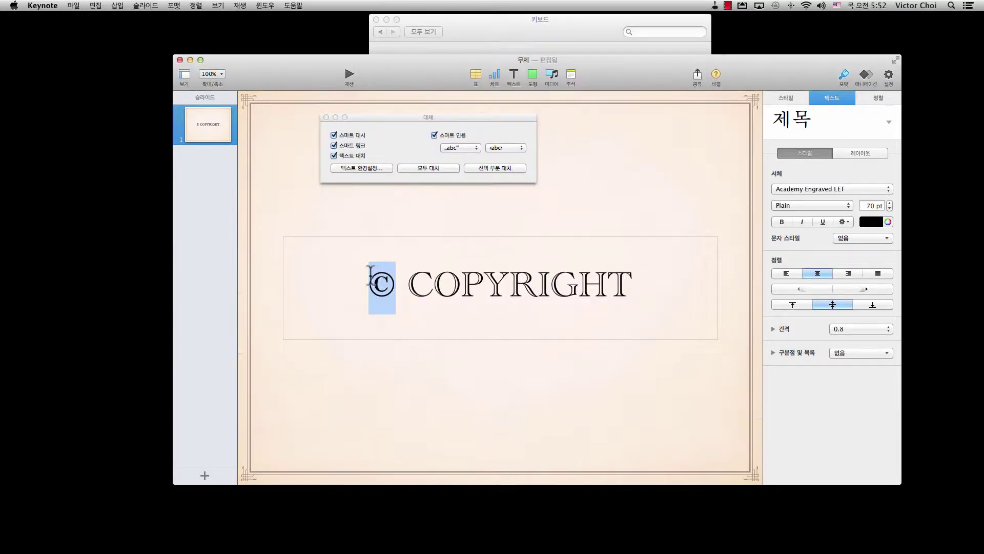
{"action": "right_click", "coordinate": [379, 273]}
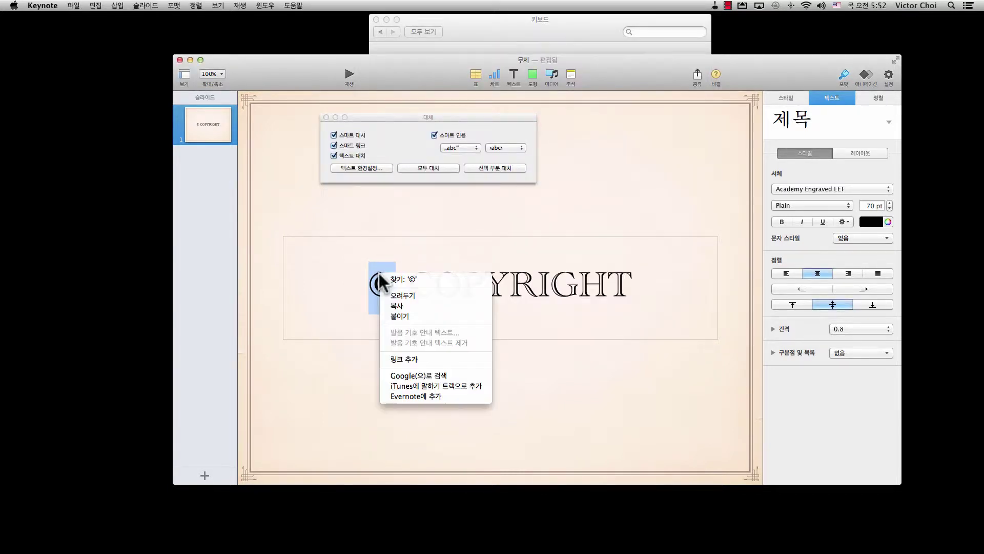
{"action": "left_click", "coordinate": [387, 305]}
Paste © as the replacement for 'copyright' and close the Keyboard preferences.
{"action": "left_click", "coordinate": [490, 34]}
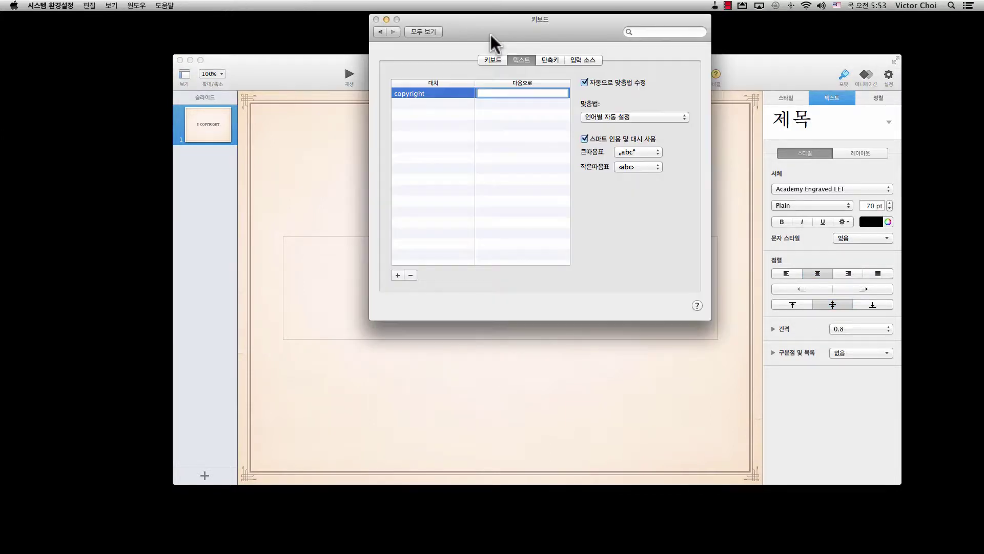
{"action": "right_click", "coordinate": [494, 91]}
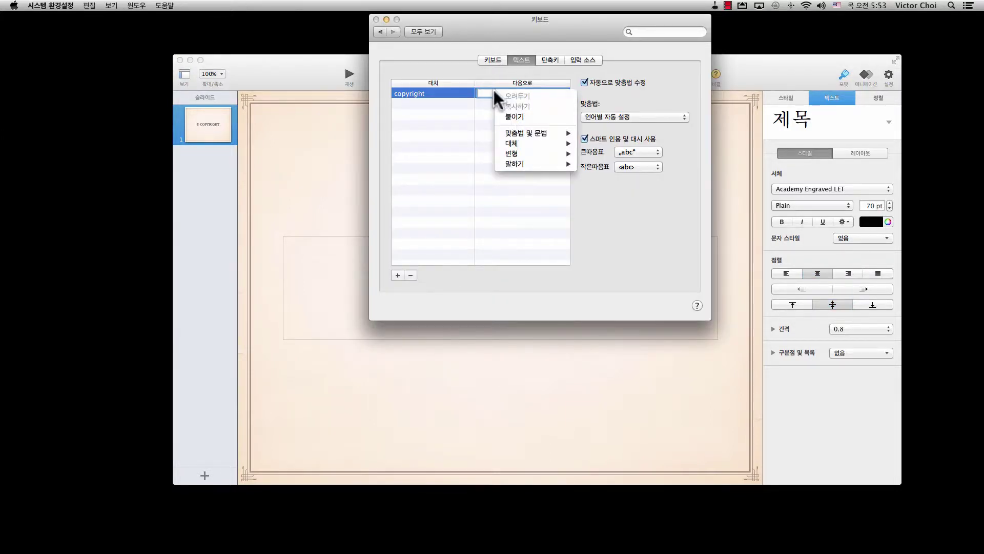
{"action": "left_click", "coordinate": [504, 116]}
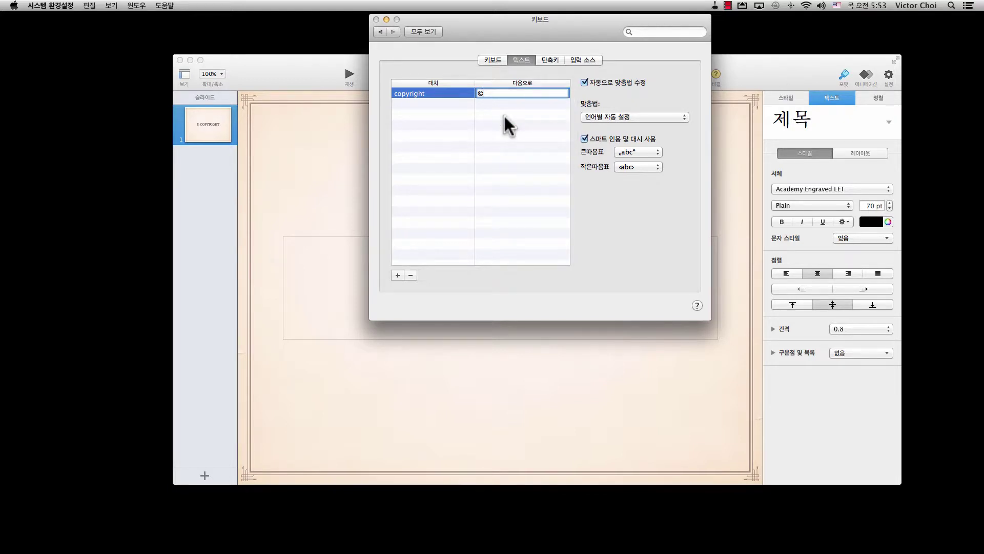
{"action": "key", "text": "Return"}
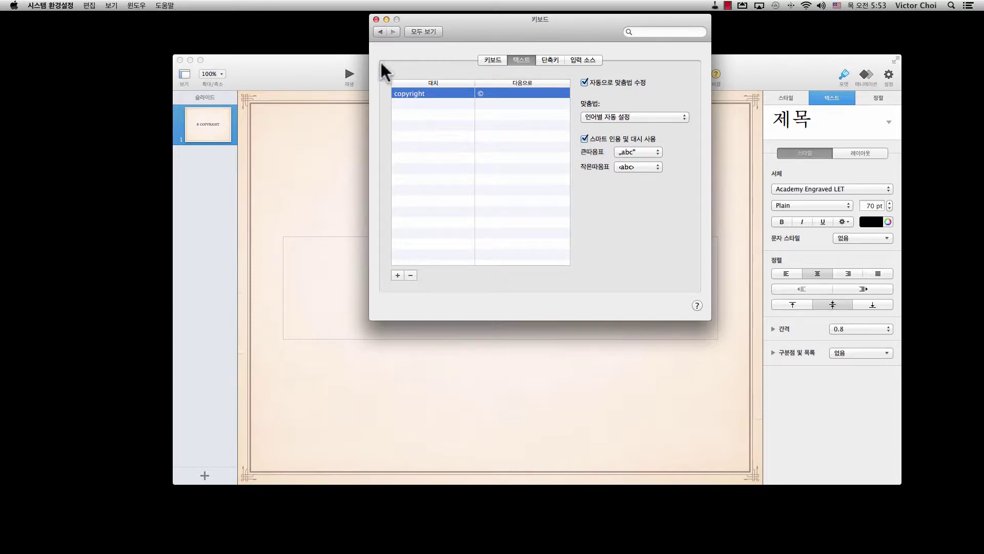
{"action": "left_click", "coordinate": [375, 19]}
Replace the title text by typing COPYRIGHT, accepting the © suggestion, then start a new line.
{"action": "left_click", "coordinate": [649, 285]}
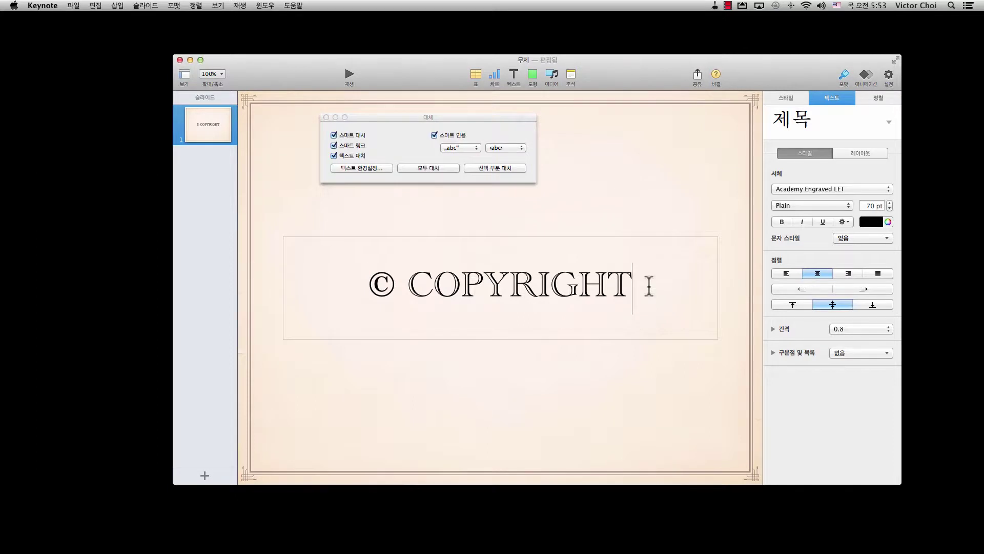
{"action": "left_click_drag", "start_coordinate": [649, 285], "coordinate": [337, 267]}
{"action": "key", "text": "BackSpace"}
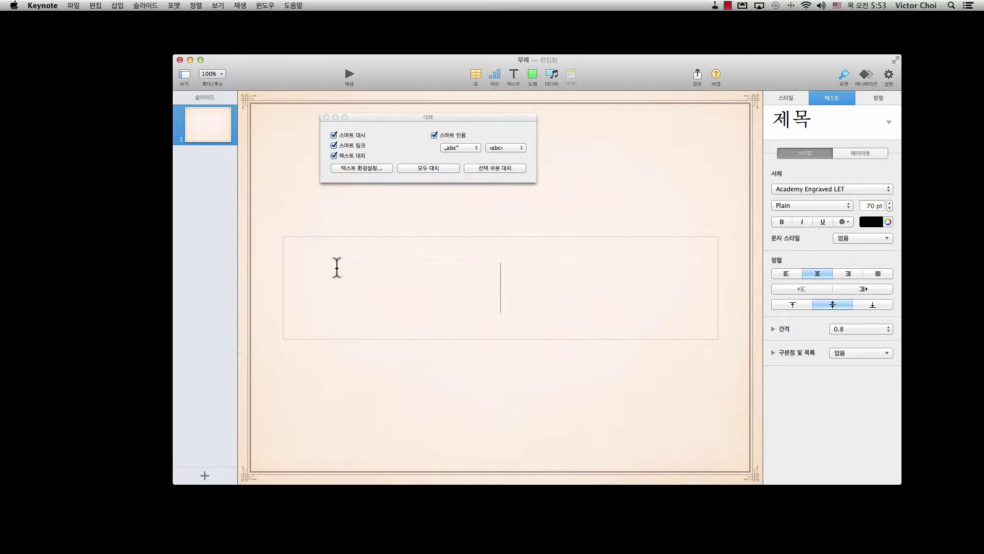
{"action": "type", "text": "COPYRIGHT"}
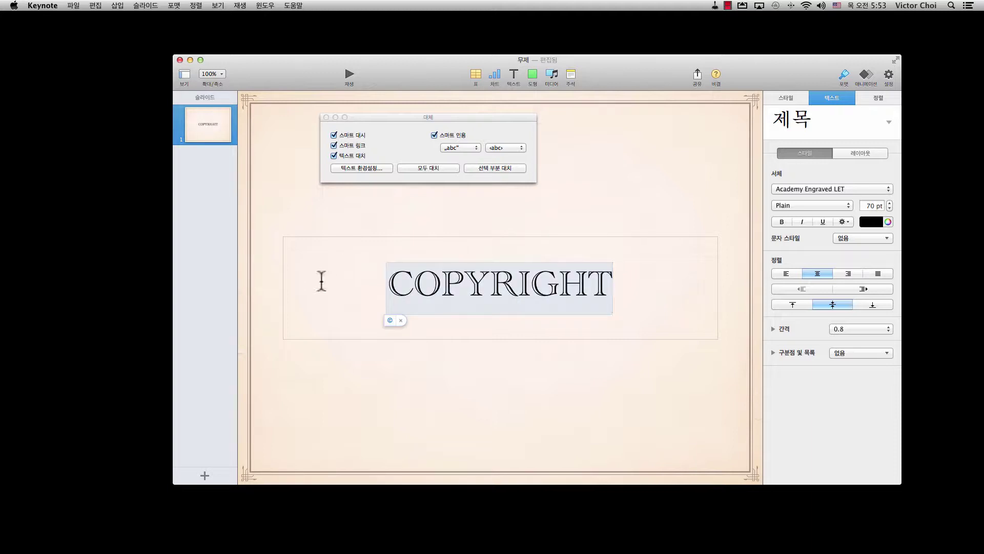
{"action": "left_click", "coordinate": [390, 322]}
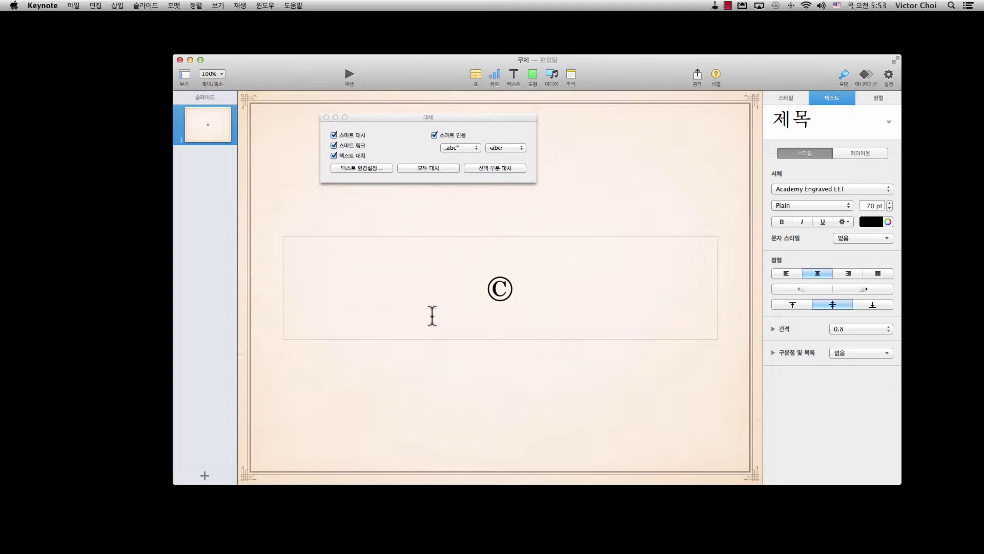
{"action": "key", "text": "Return"}
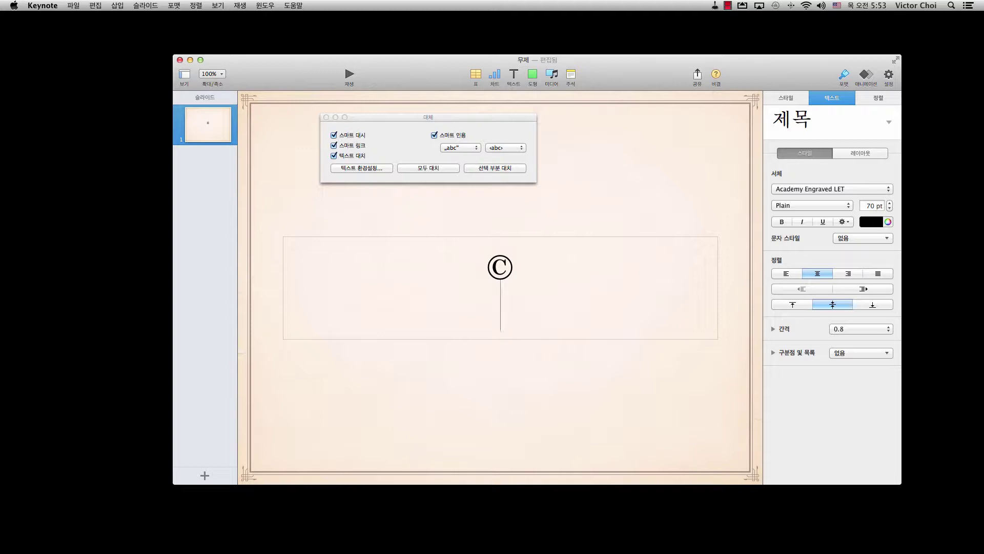
Replace the title's © with ⌘ from the technical symbols category.
{"action": "left_click", "coordinate": [96, 7]}
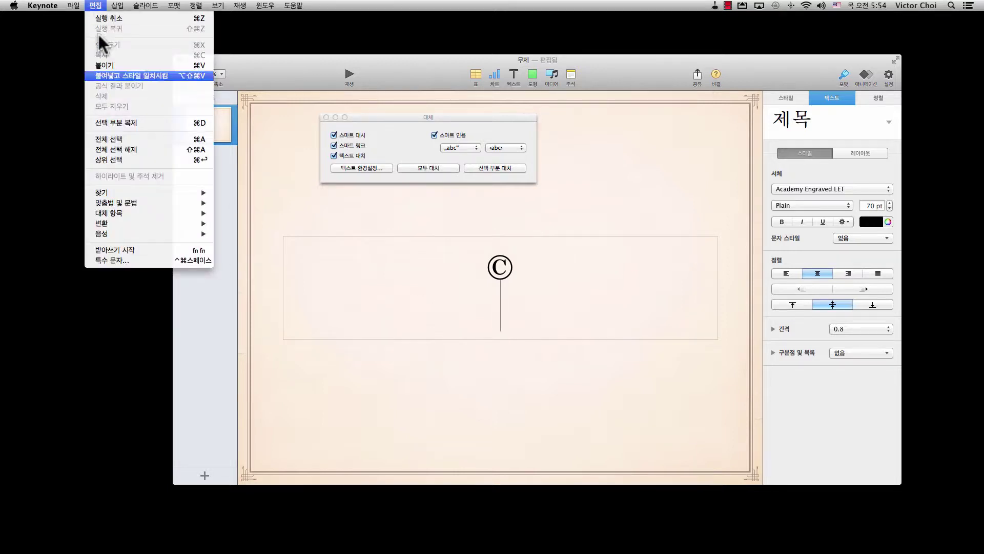
{"action": "left_click", "coordinate": [140, 262]}
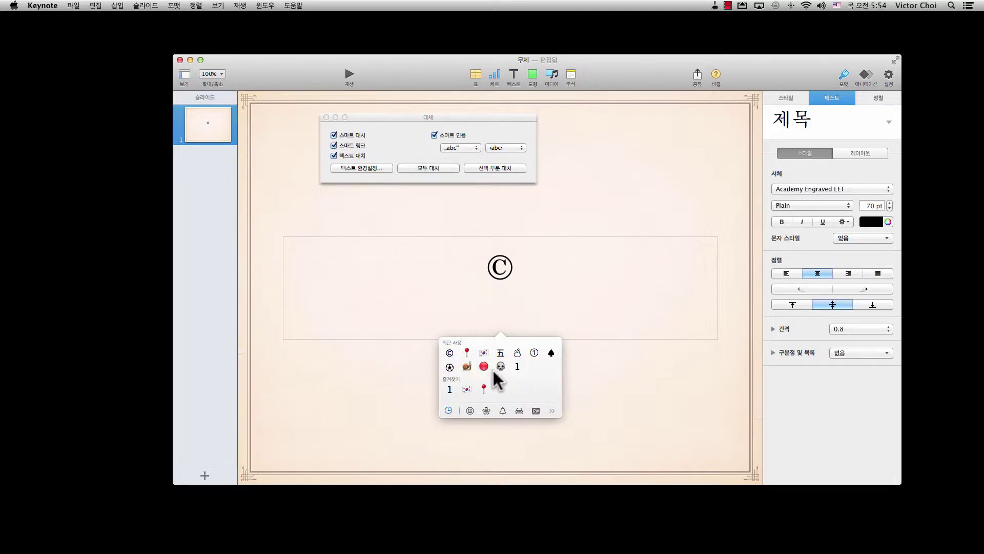
{"action": "left_click", "coordinate": [551, 409]}
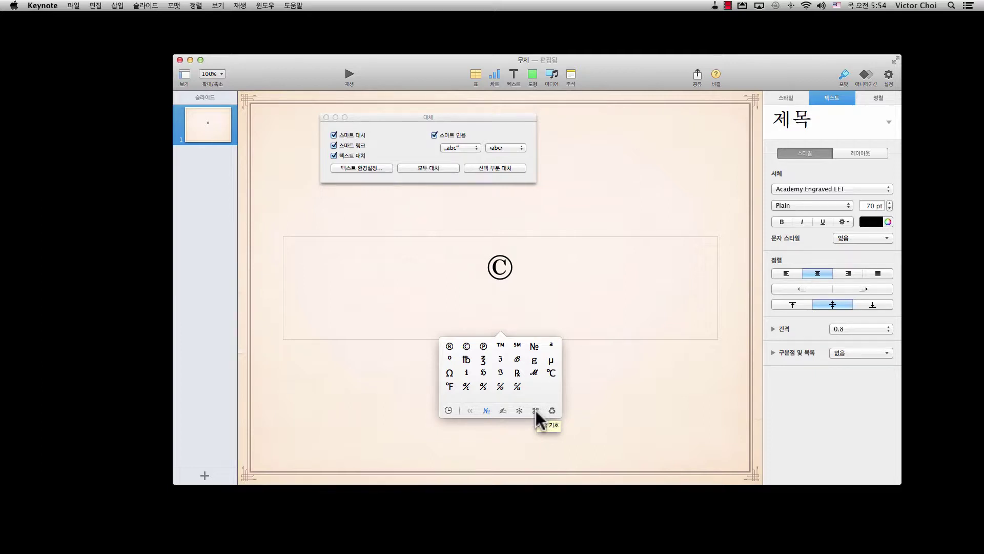
{"action": "left_click", "coordinate": [536, 410]}
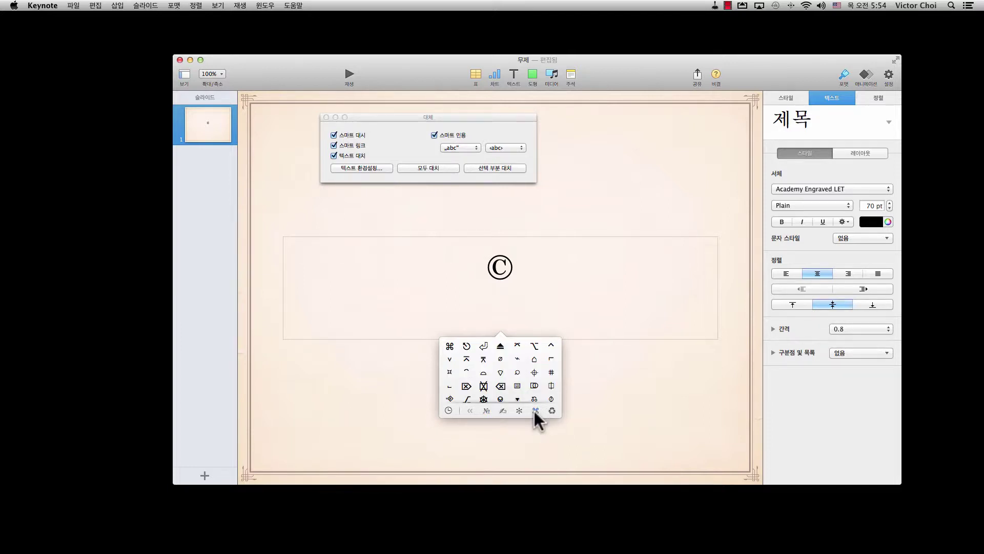
{"action": "left_click", "coordinate": [449, 345]}
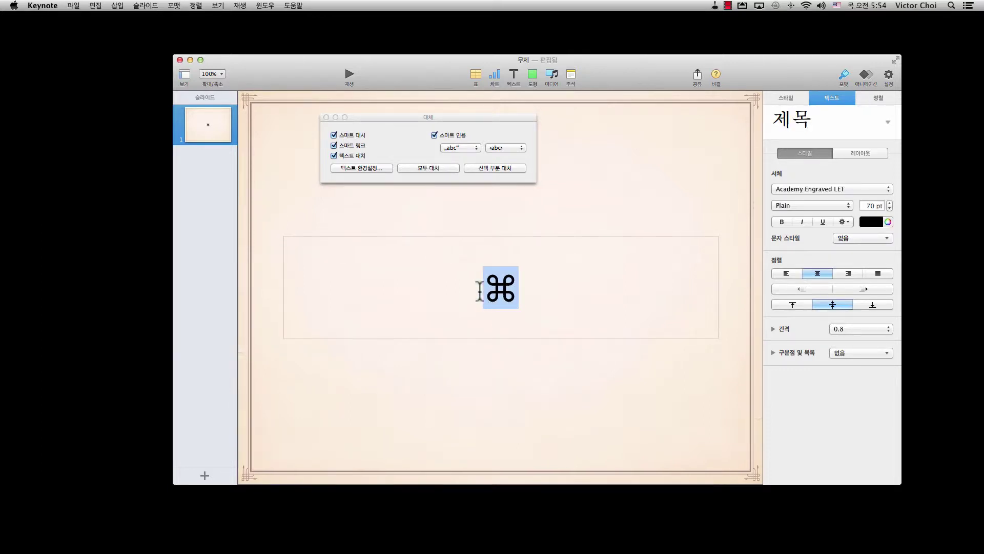
Copy the ⌘ character and return to the system text replacement settings.
{"action": "right_click", "coordinate": [500, 286]}
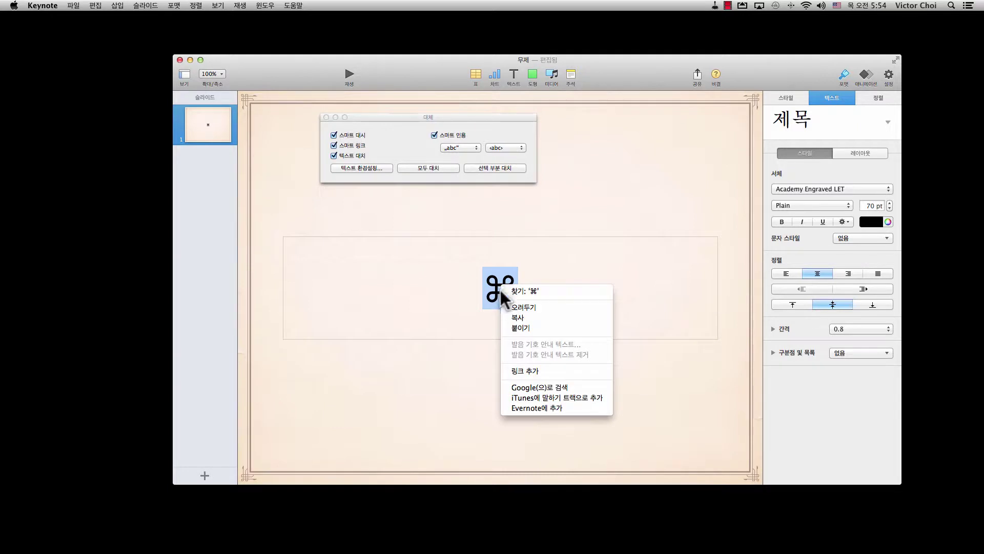
{"action": "left_click", "coordinate": [508, 315]}
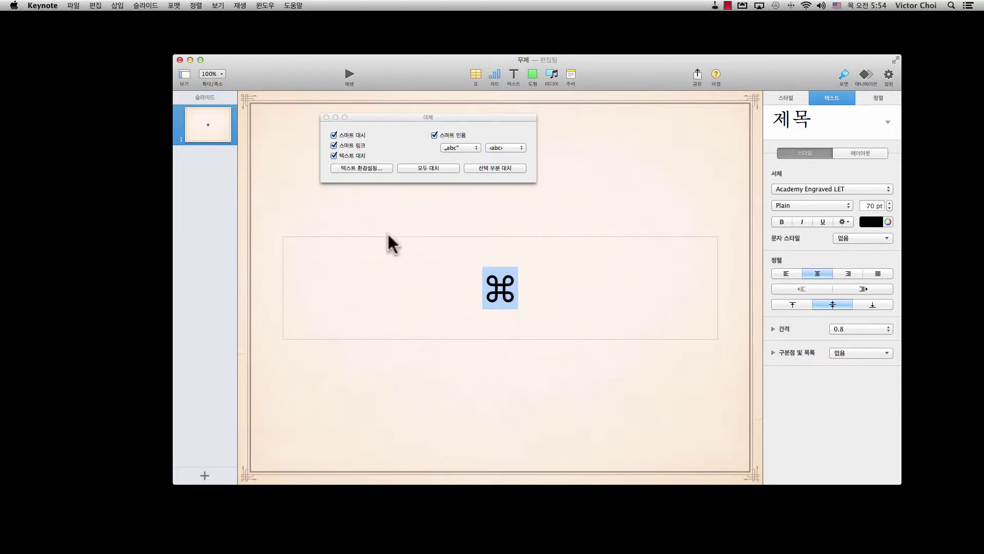
{"action": "left_click", "coordinate": [378, 169]}
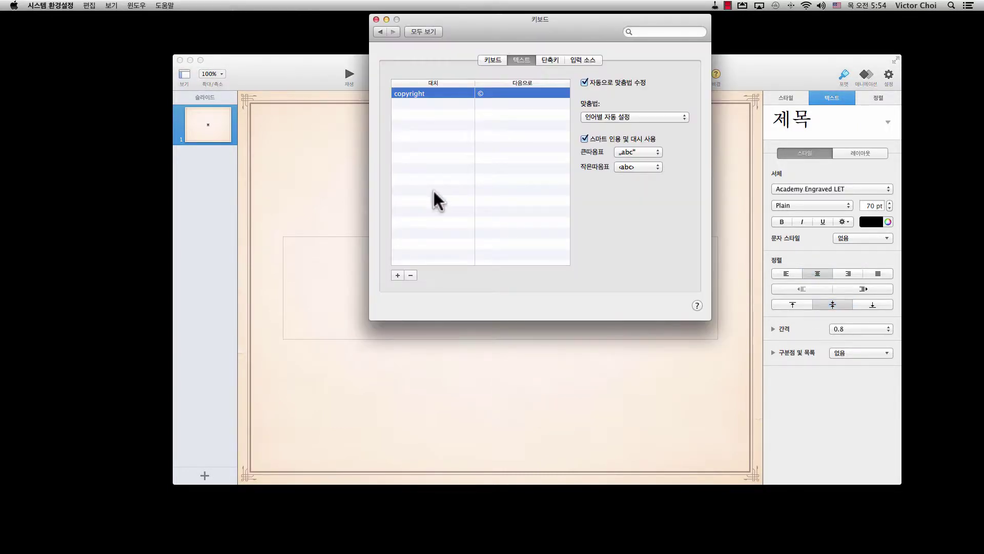
Add a text replacement turning 'cmk' into the pasted ⌘ symbol, then return to Keynote.
{"action": "left_click", "coordinate": [398, 275]}
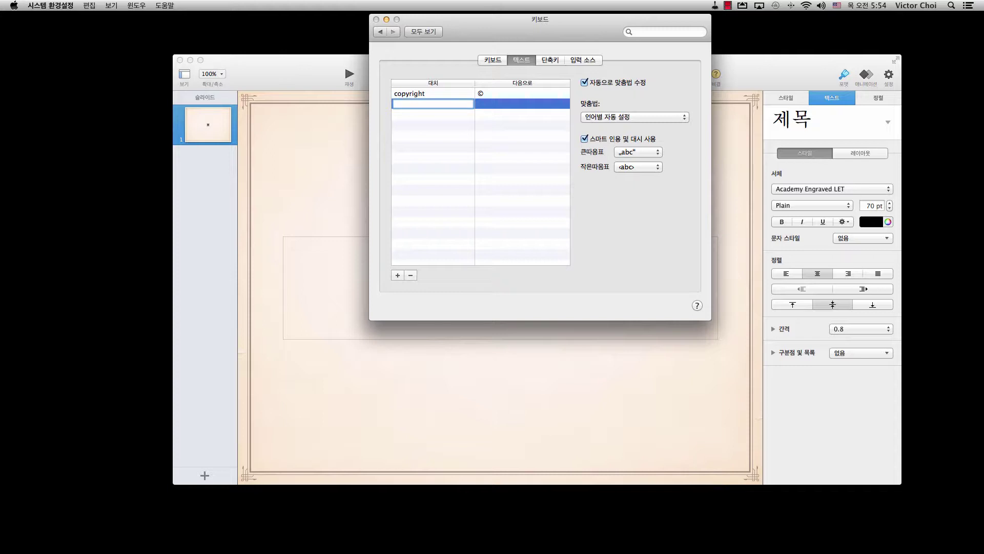
{"action": "type", "text": "cmk"}
{"action": "key", "text": "Return"}
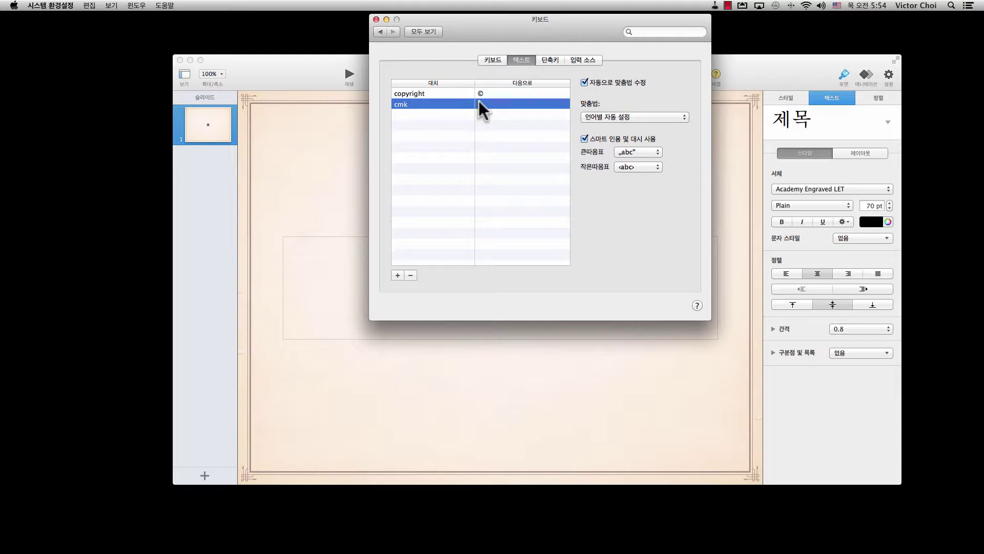
{"action": "left_click", "coordinate": [478, 102]}
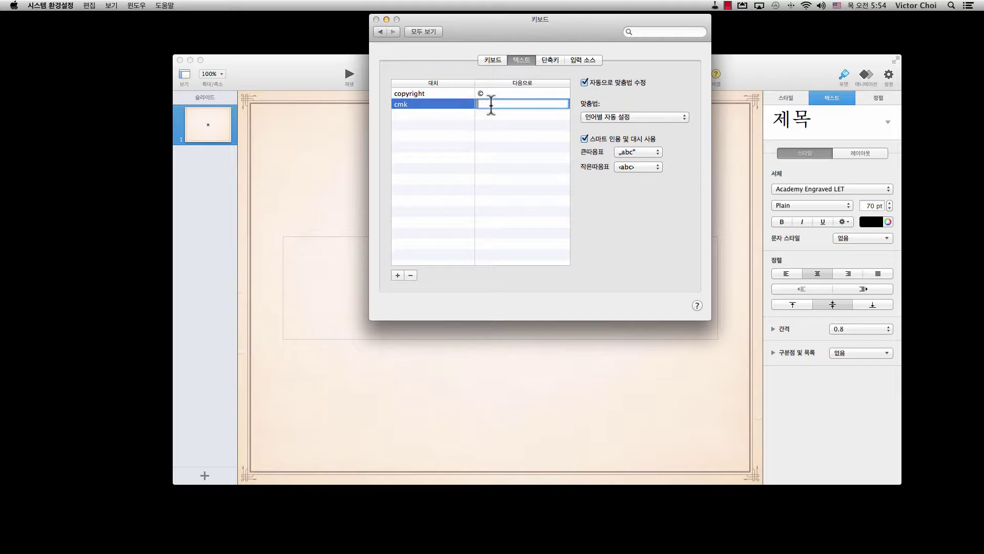
{"action": "right_click", "coordinate": [490, 104]}
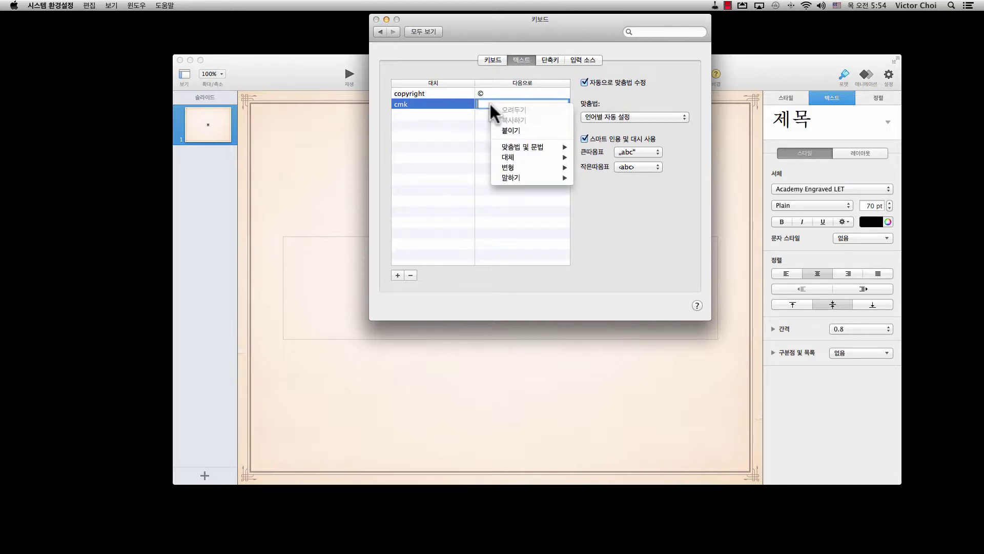
{"action": "left_click", "coordinate": [506, 130]}
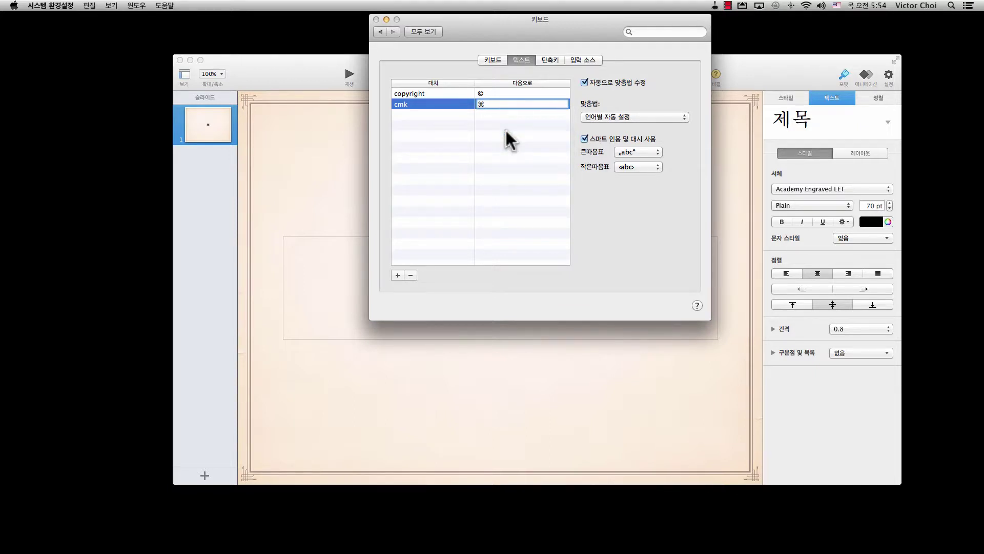
{"action": "key", "text": "Return"}
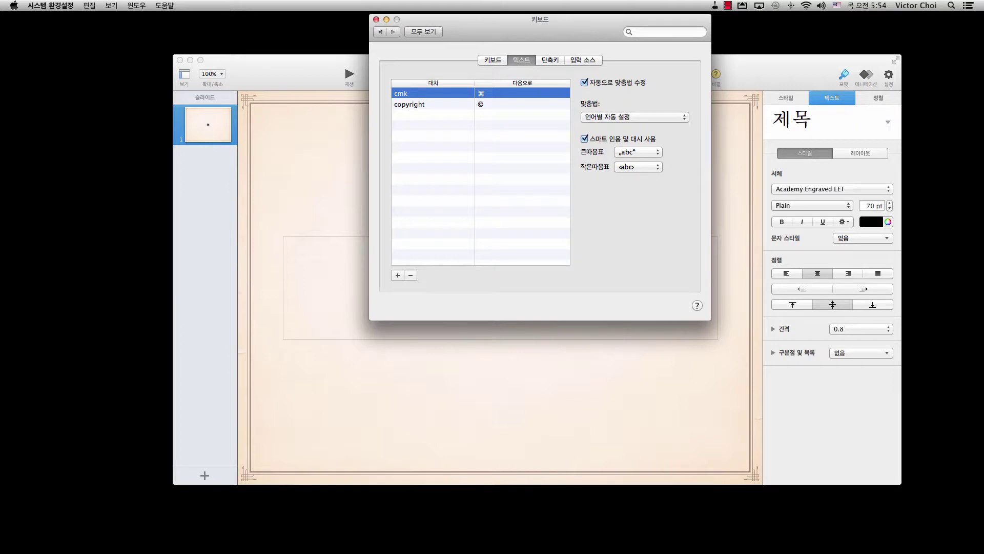
{"action": "left_click", "coordinate": [349, 164]}
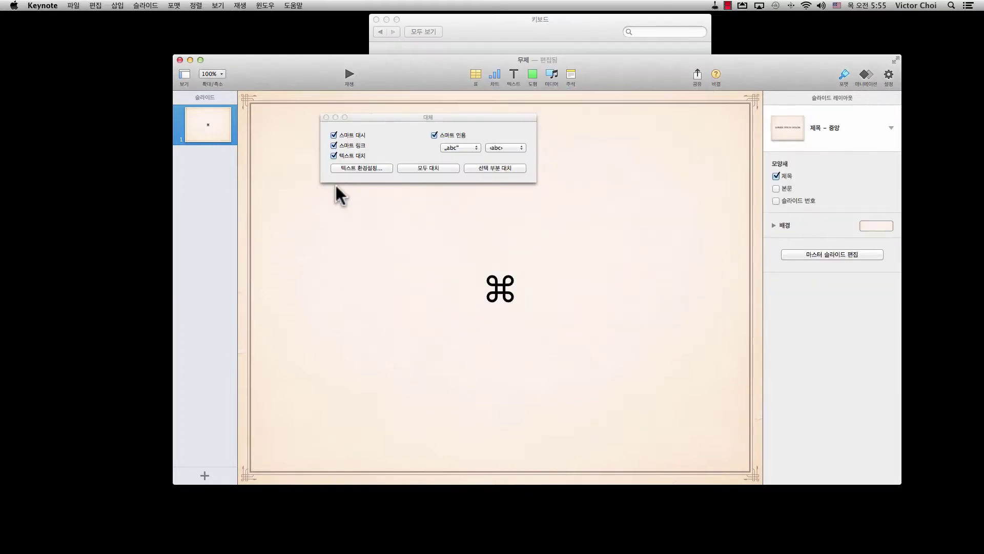
Delete the ⌘ from the title, type CMK, and accept the ⌘ replacement suggestion.
{"action": "double_click", "coordinate": [504, 283]}
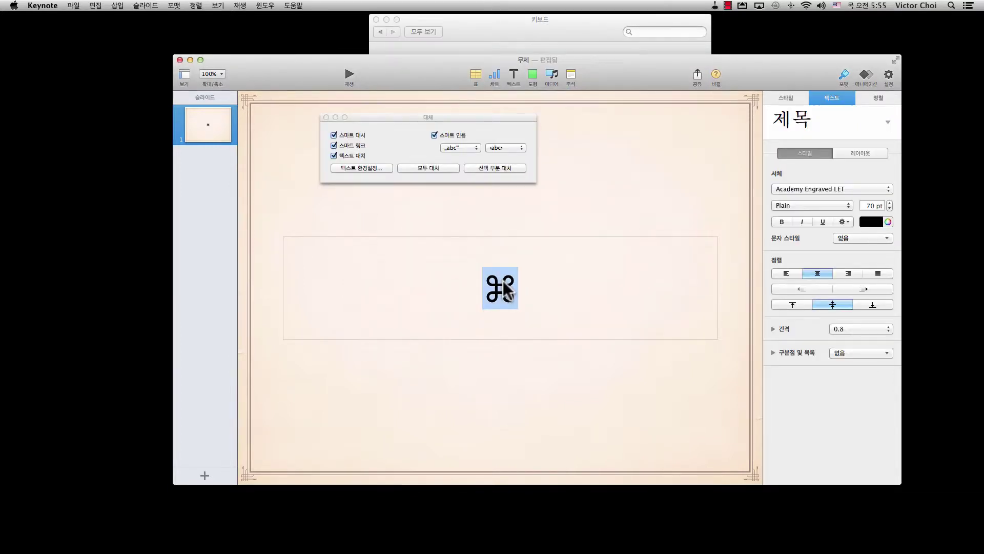
{"action": "key", "text": "BackSpace"}
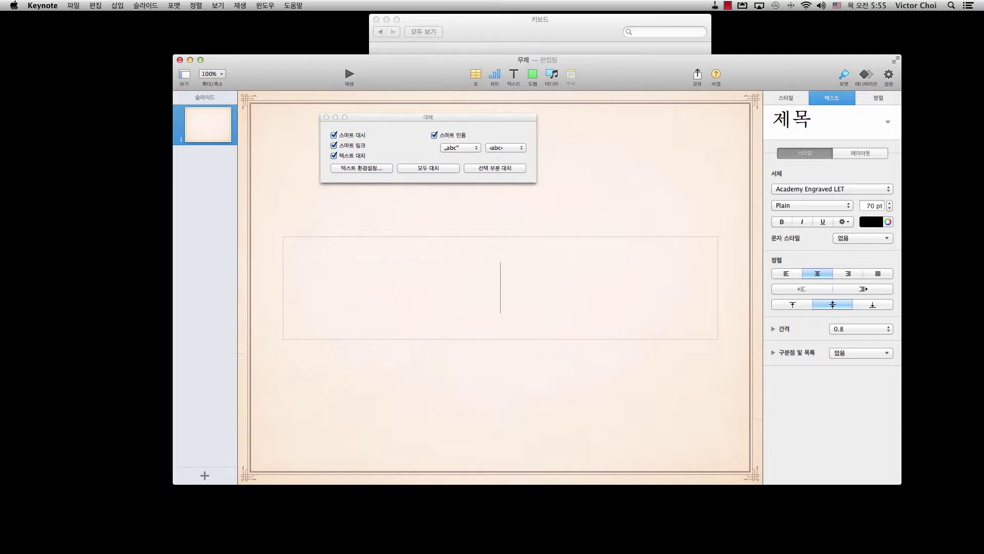
{"action": "type", "text": "CMK"}
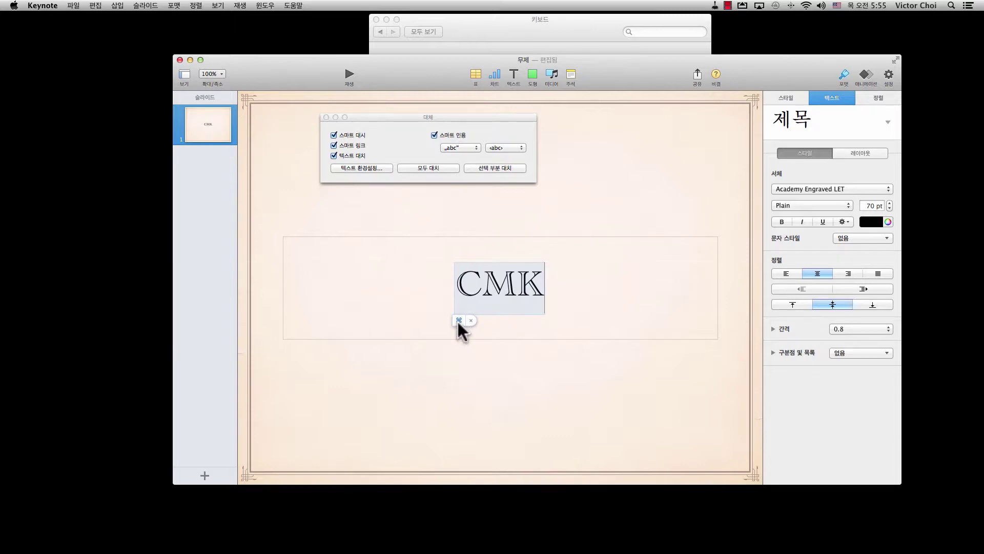
{"action": "left_click", "coordinate": [459, 320]}
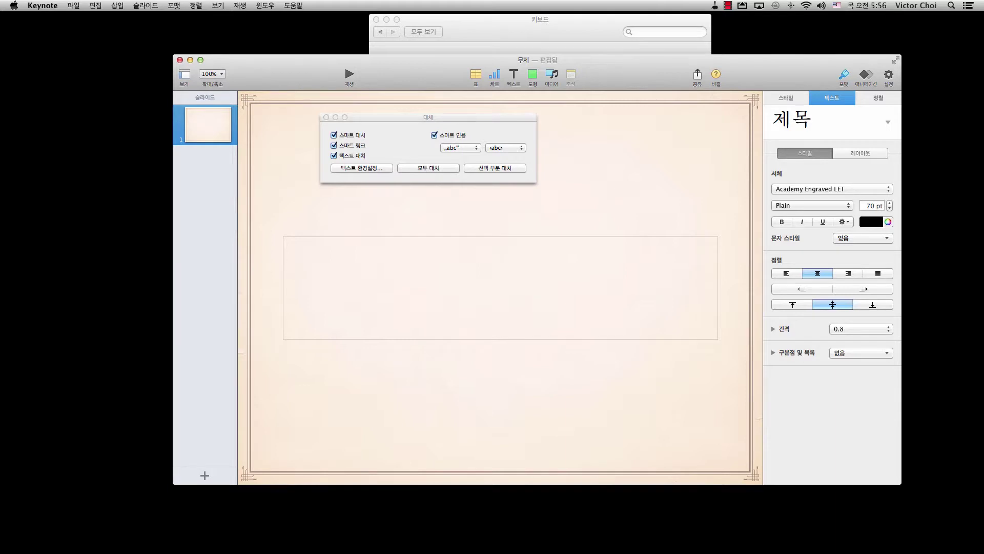
Add an 'imke' text replacement that expands to an e-mail address, then return to Keynote.
{"action": "left_click", "coordinate": [375, 168]}
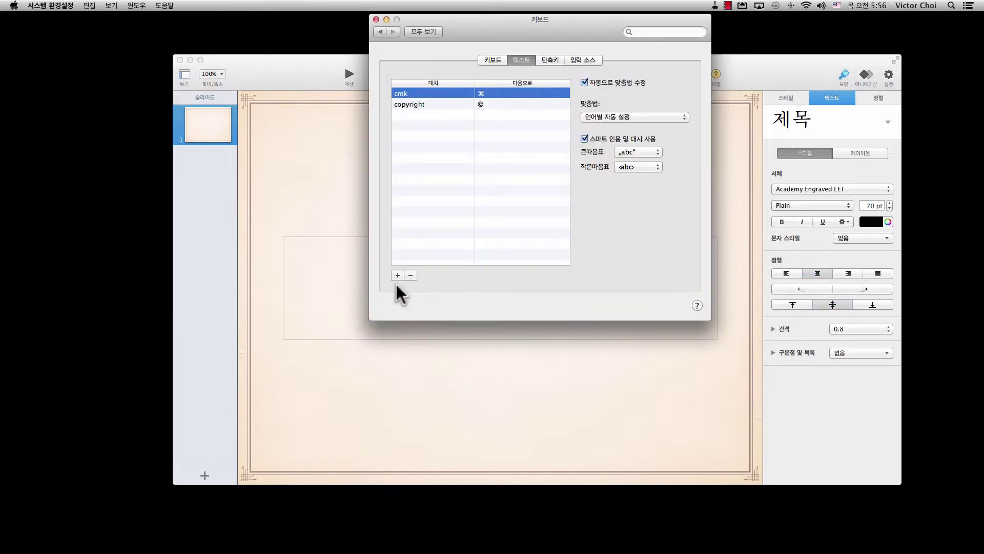
{"action": "left_click", "coordinate": [396, 276]}
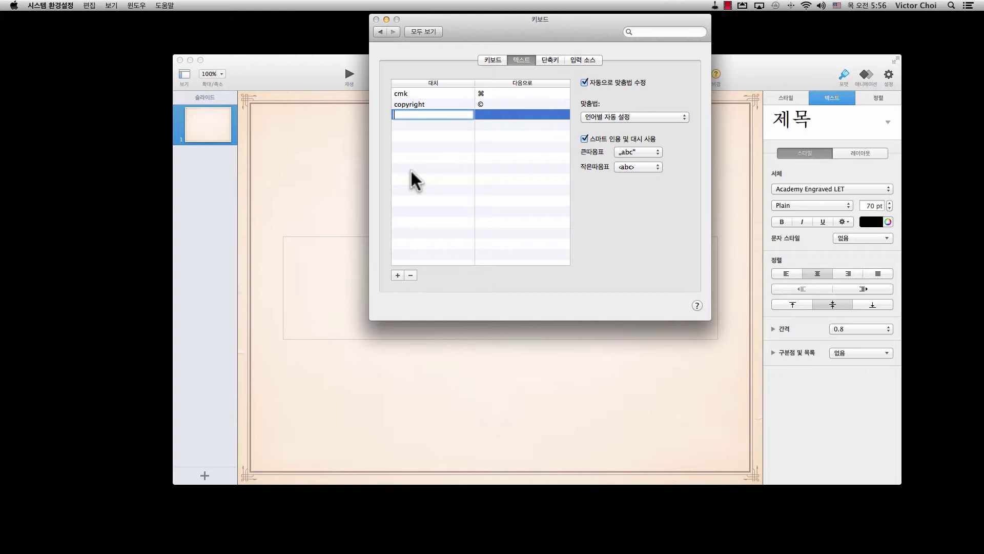
{"action": "type", "text": "imke"}
{"action": "key", "text": "Return"}
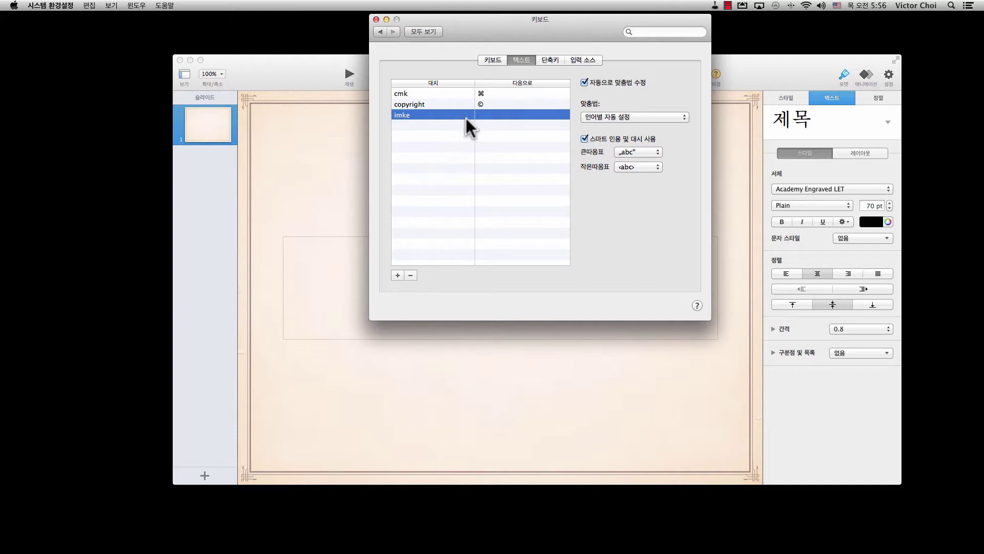
{"action": "left_click", "coordinate": [491, 114]}
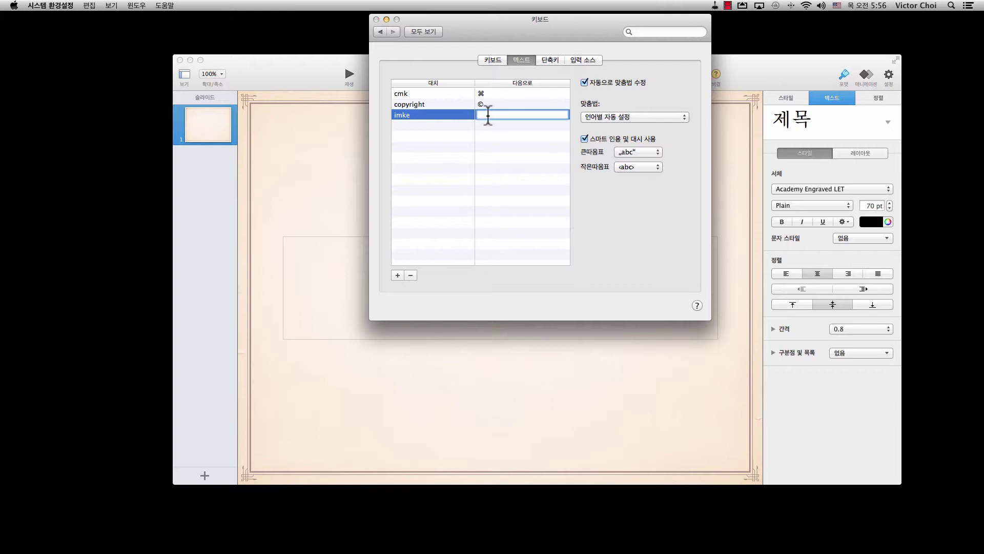
{"action": "key", "text": "Return"}
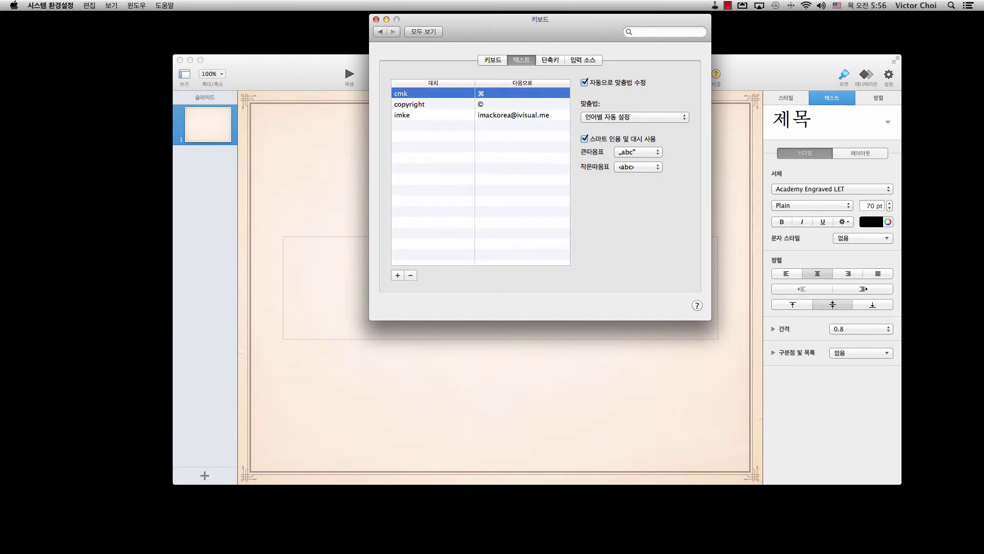
{"action": "left_click", "coordinate": [346, 147]}
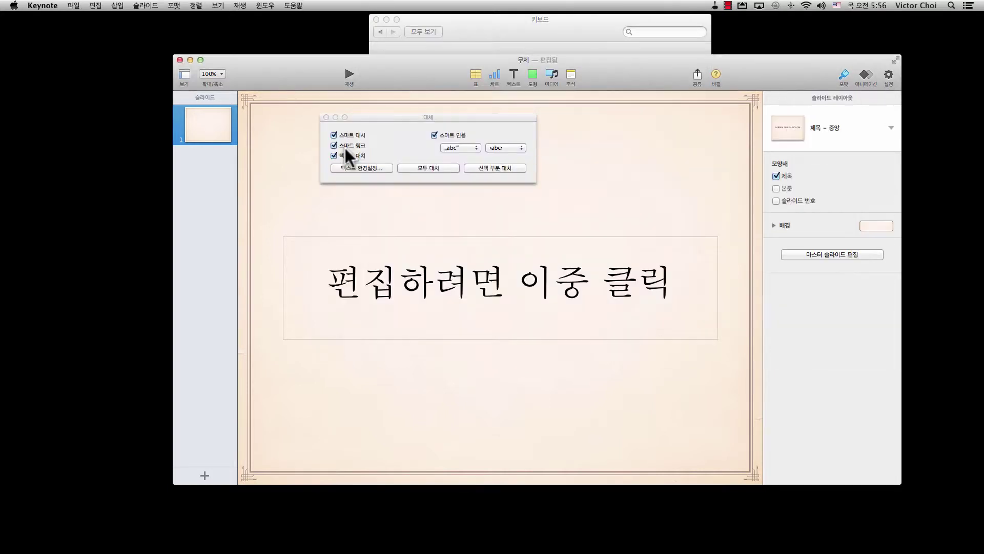
Type imke in the empty title and accept the suggested e-mail address expansion.
{"action": "left_click", "coordinate": [501, 281]}
{"action": "left_click", "coordinate": [501, 287]}
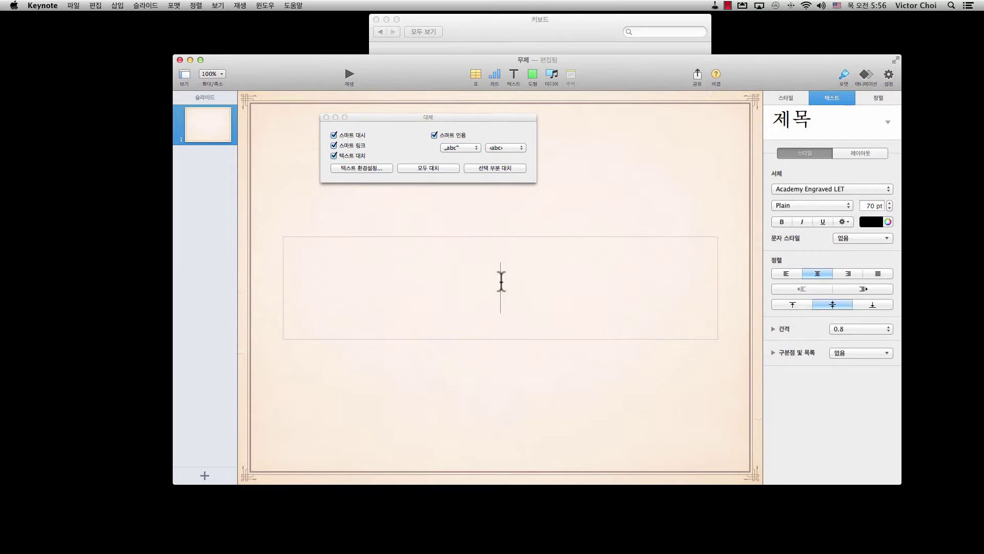
{"action": "type", "text": "imke"}
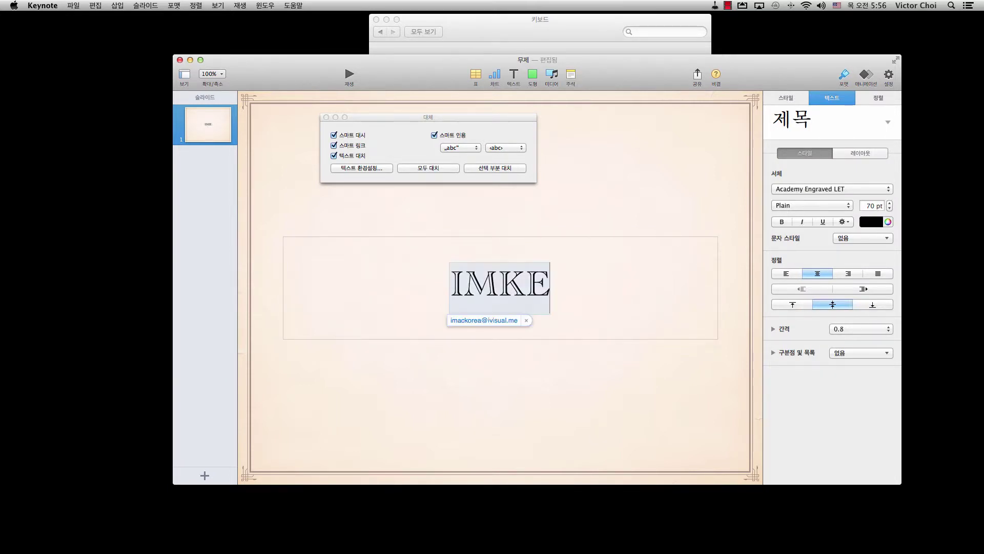
{"action": "left_click", "coordinate": [473, 321]}
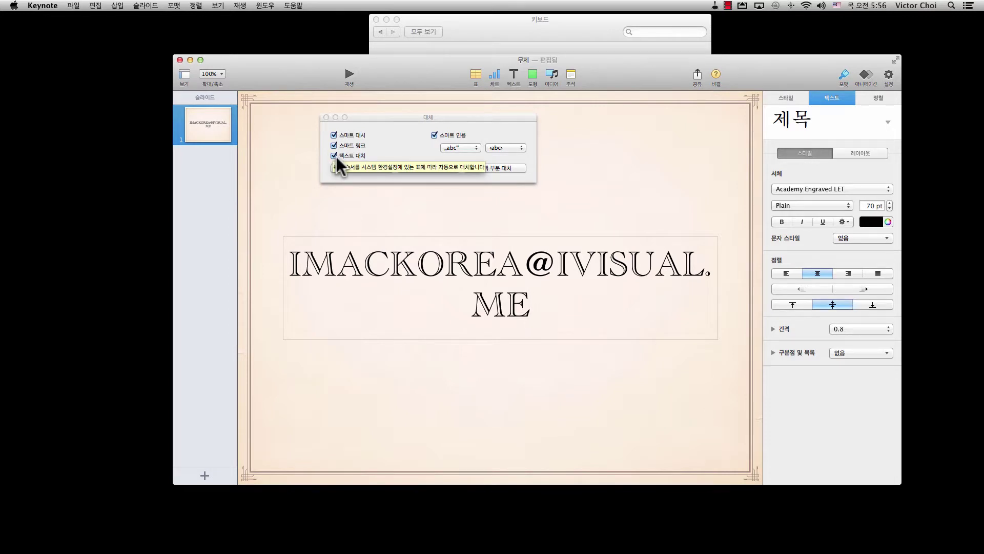
{"action": "left_click", "coordinate": [477, 33]}
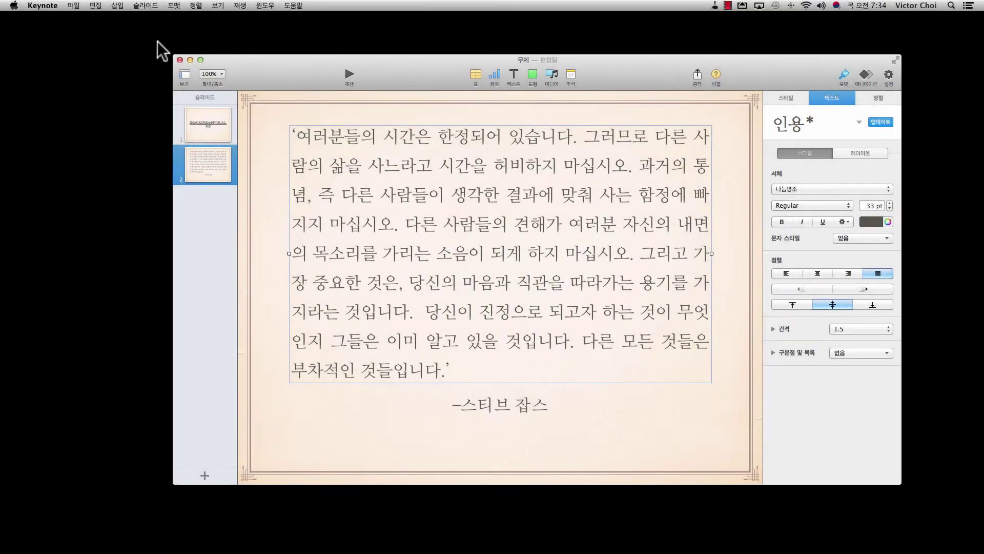
Open Edit > Substitutions, choose the ›abc‹ single-quote style, and close the panel.
{"action": "left_click", "coordinate": [96, 5]}
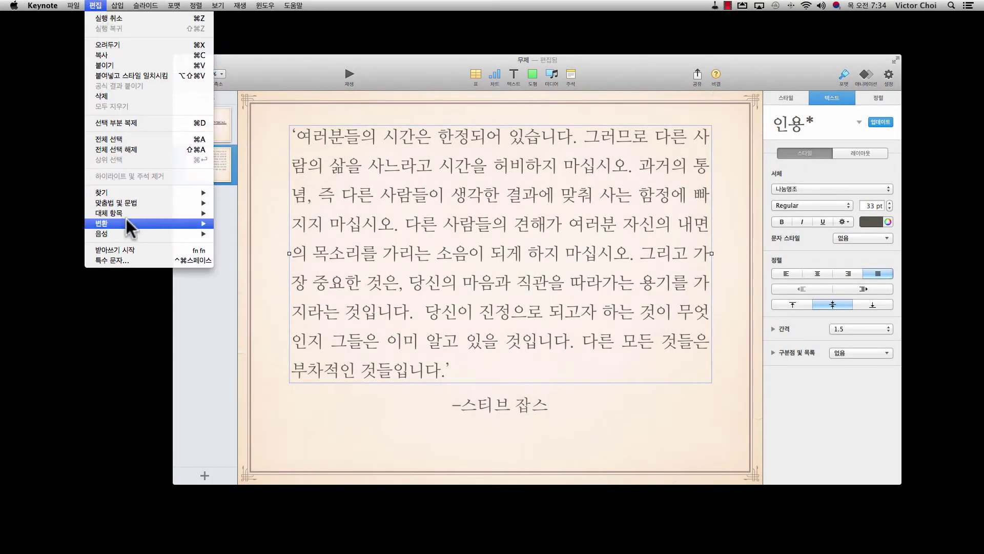
{"action": "mouse_move", "coordinate": [131, 214]}
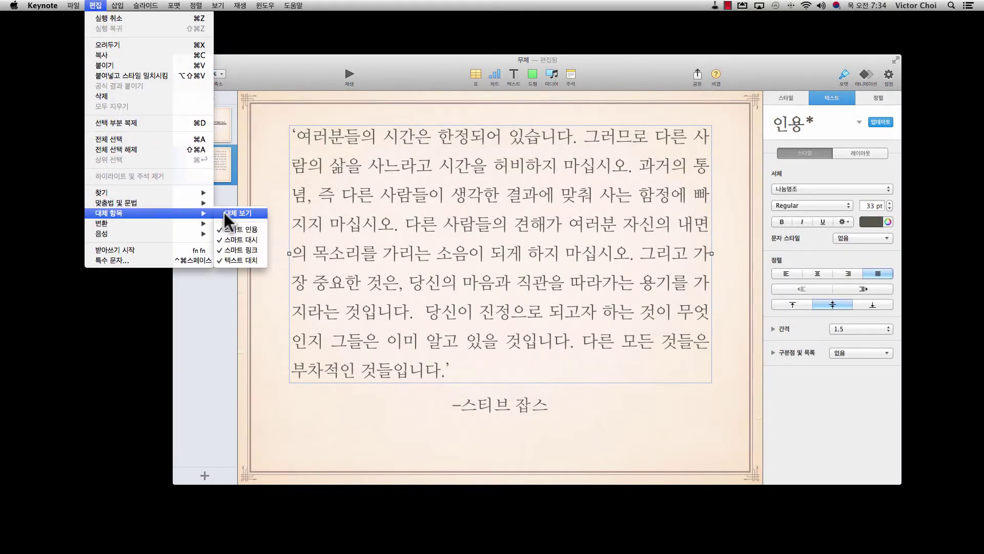
{"action": "left_click", "coordinate": [255, 213]}
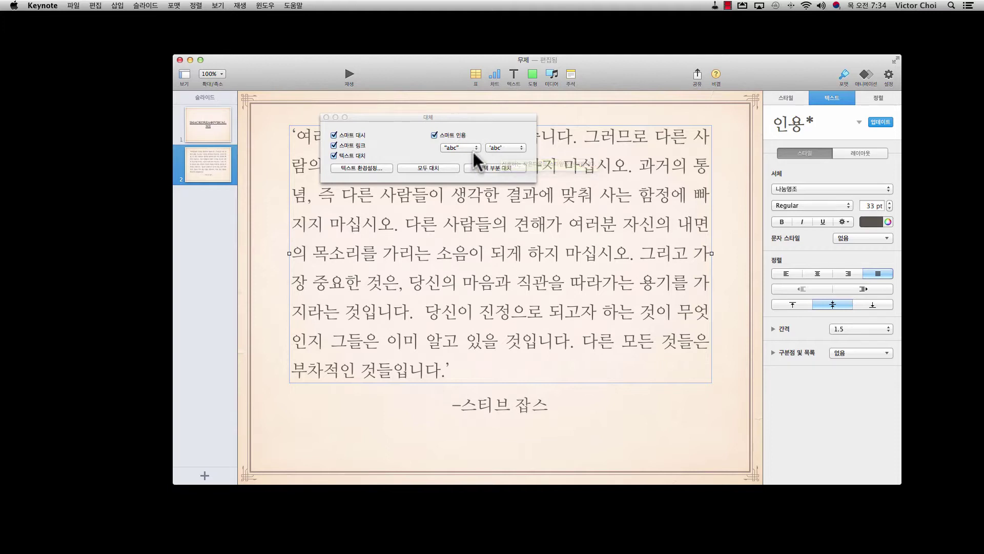
{"action": "left_click", "coordinate": [509, 147]}
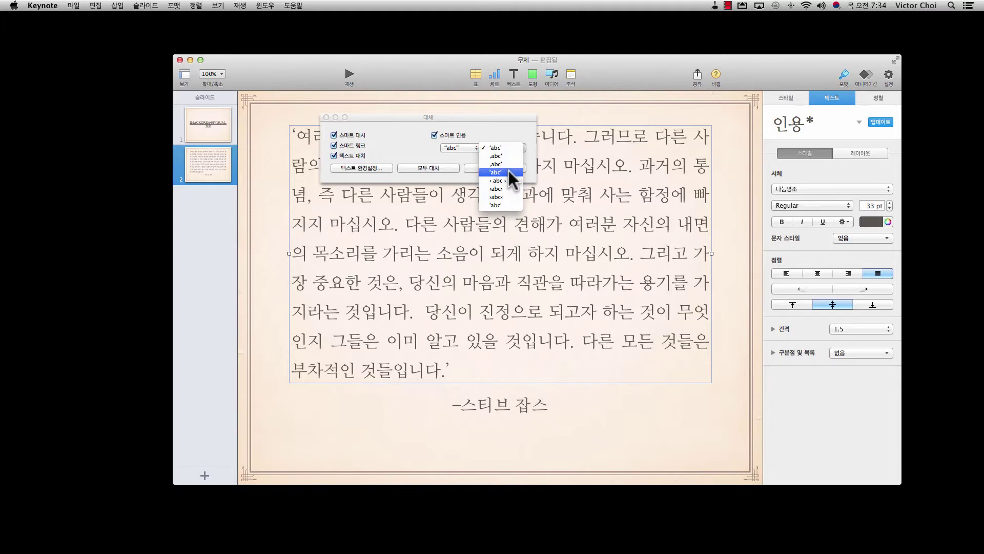
{"action": "left_click", "coordinate": [494, 196]}
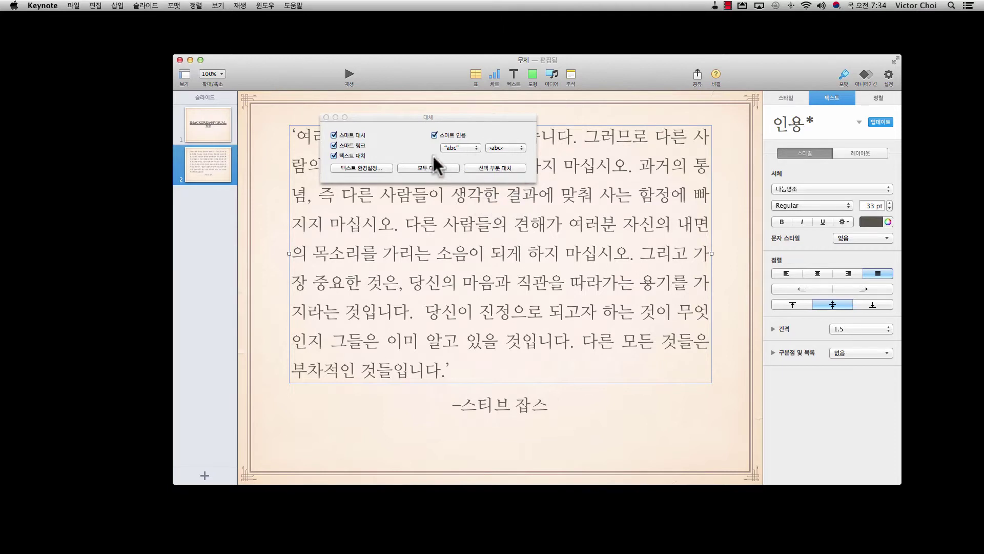
{"action": "left_click", "coordinate": [326, 118]}
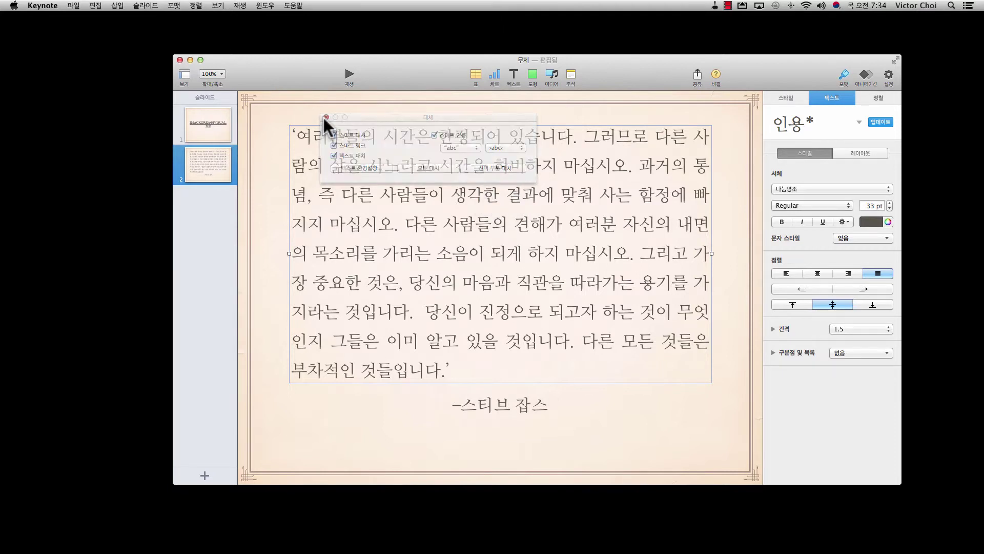
Replace the quotation's opening curly quote with > and its closing quote with <.
{"action": "left_click", "coordinate": [298, 137]}
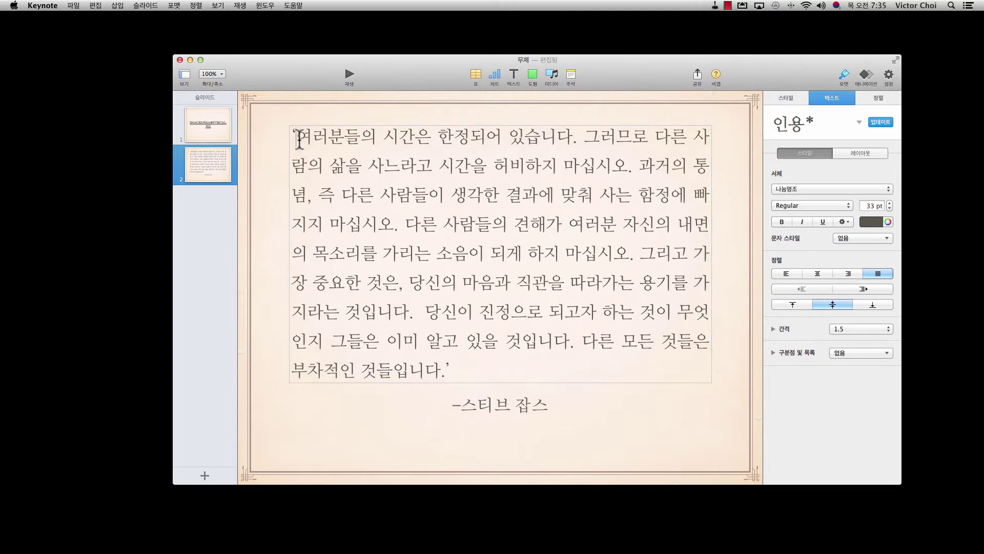
{"action": "key", "text": "BackSpace"}
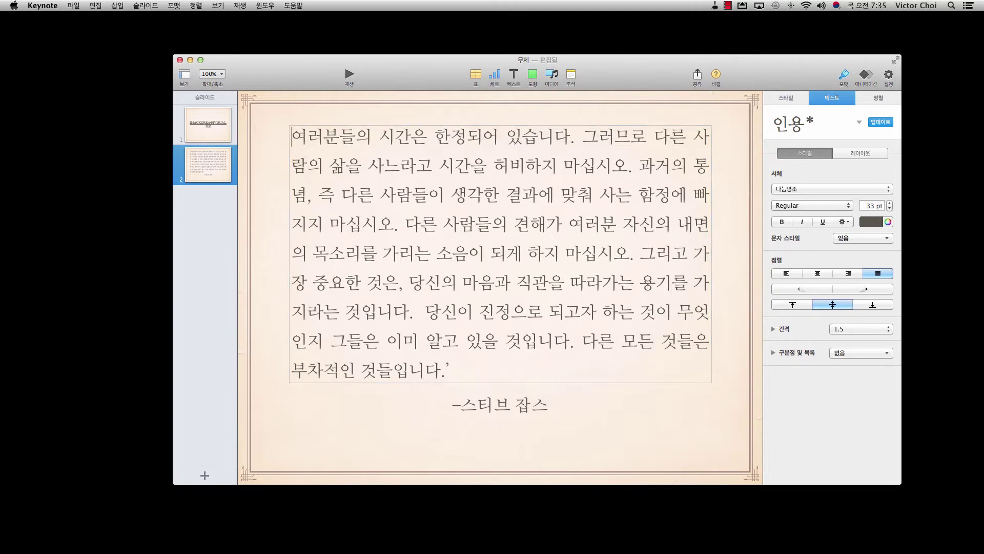
{"action": "type", "text": ">"}
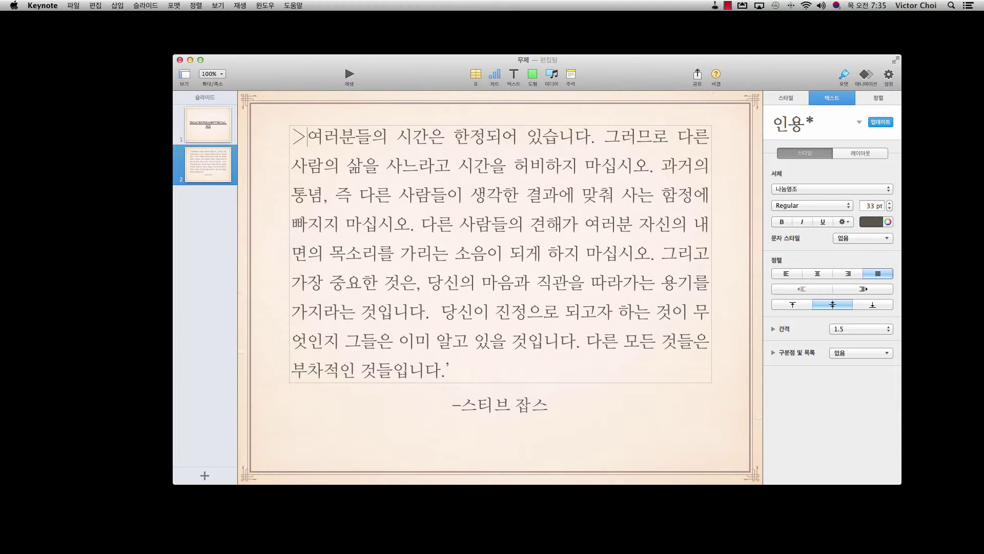
{"action": "key", "text": "Down"}
{"action": "key", "text": "Down"}
{"action": "key", "text": "Down"}
{"action": "key", "text": "Down"}
{"action": "key", "text": "Down"}
{"action": "key", "text": "Down"}
{"action": "key", "text": "Down"}
{"action": "key", "text": "Down"}
{"action": "key", "text": "Down"}
{"action": "key", "text": "BackSpace"}
{"action": "key", "text": "BackSpace"}
{"action": "type", "text": "<"}
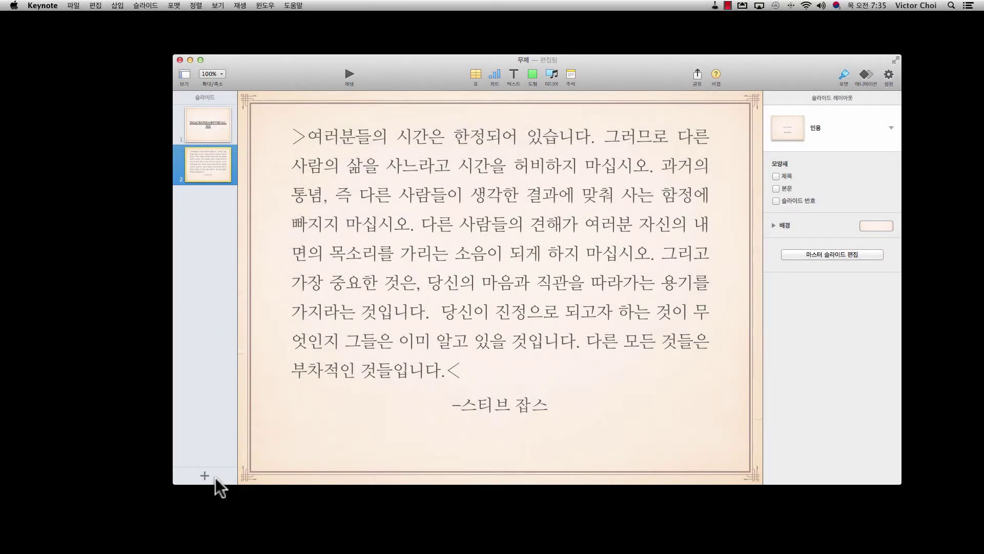
Add a blank third slide with a default text box at its centre.
{"action": "left_click", "coordinate": [205, 476]}
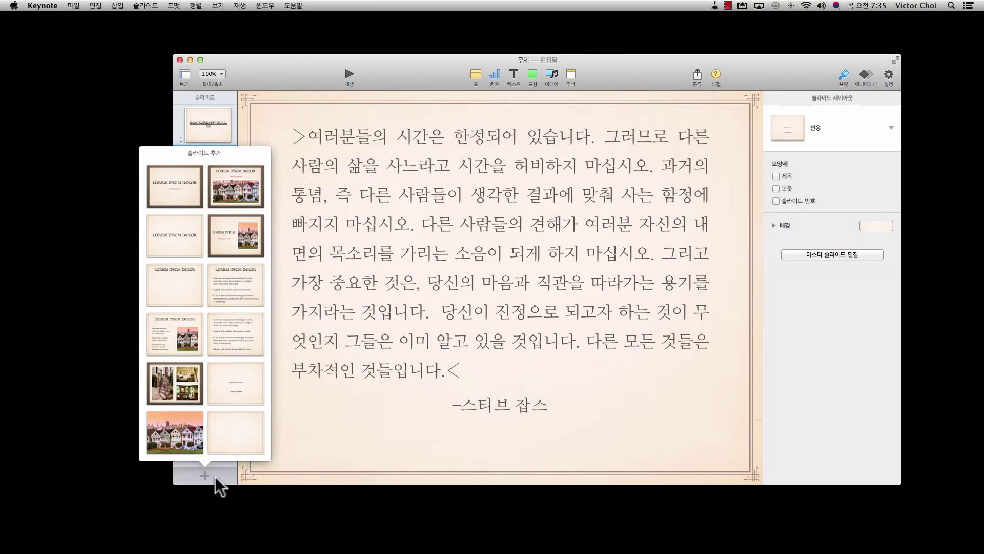
{"action": "left_click", "coordinate": [229, 428]}
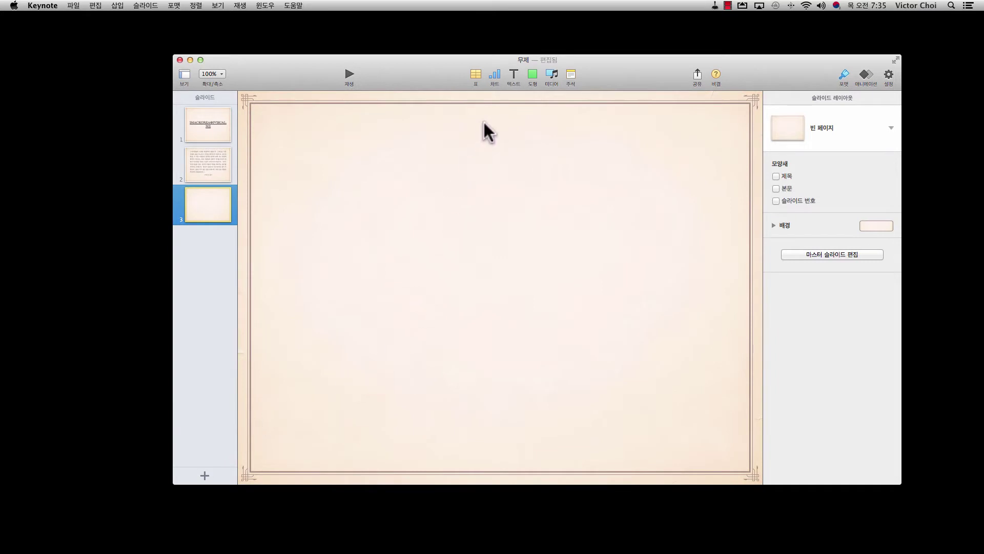
{"action": "left_click", "coordinate": [515, 76]}
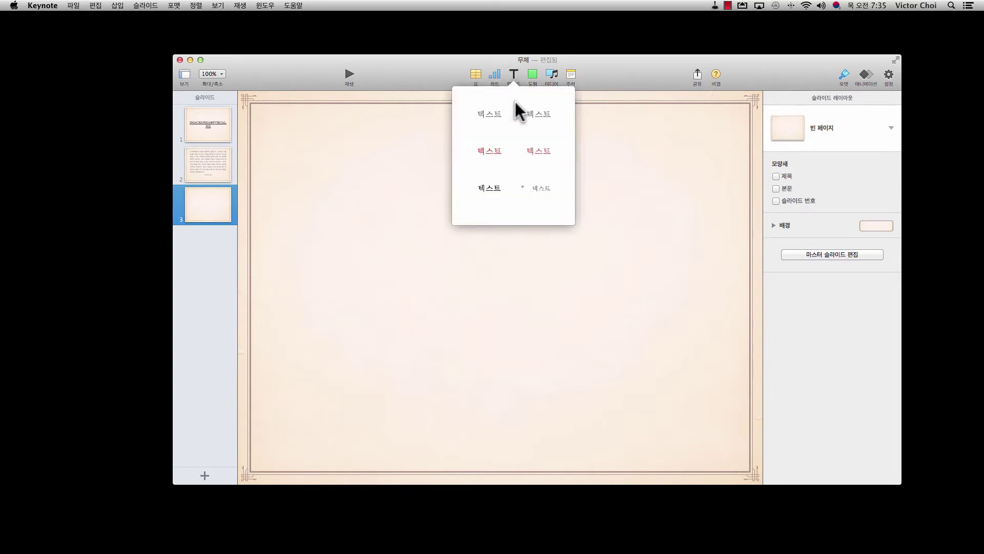
{"action": "left_click", "coordinate": [498, 114]}
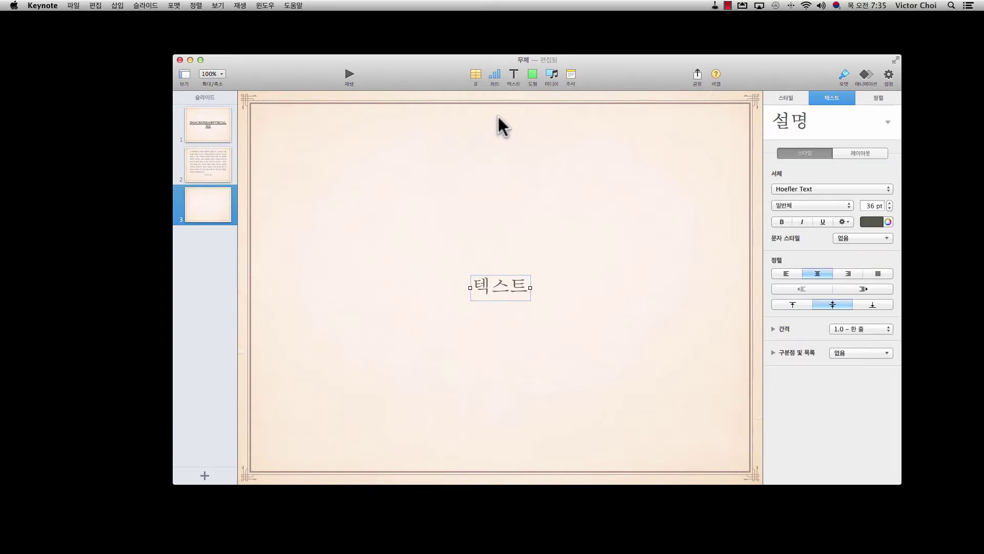
Type '맥,아이패드,아이폰의 시작! iMacKorea' into the new text box.
{"action": "left_click", "coordinate": [494, 288]}
{"action": "double_click", "coordinate": [493, 288]}
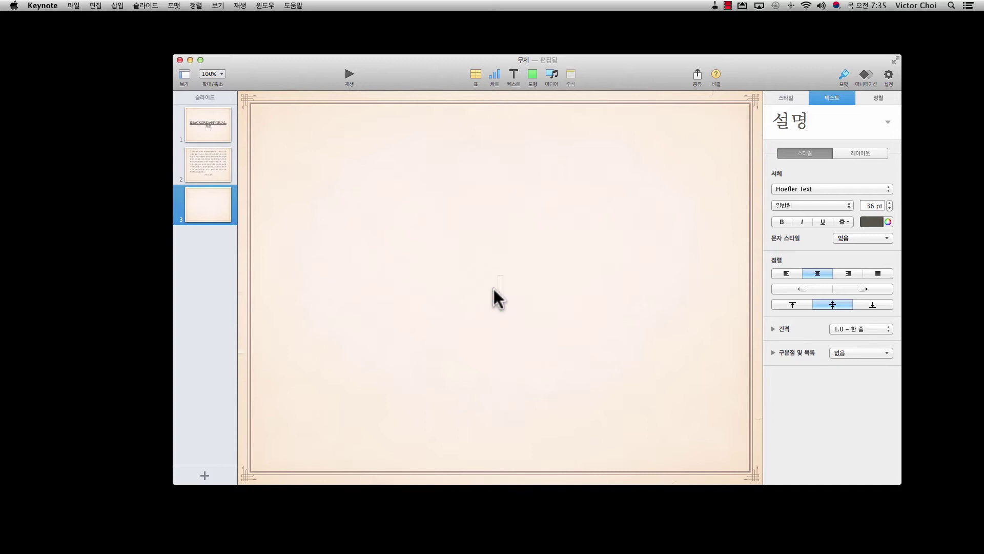
{"action": "type", "text": "맥,아이패드,아이폰의 시작"}
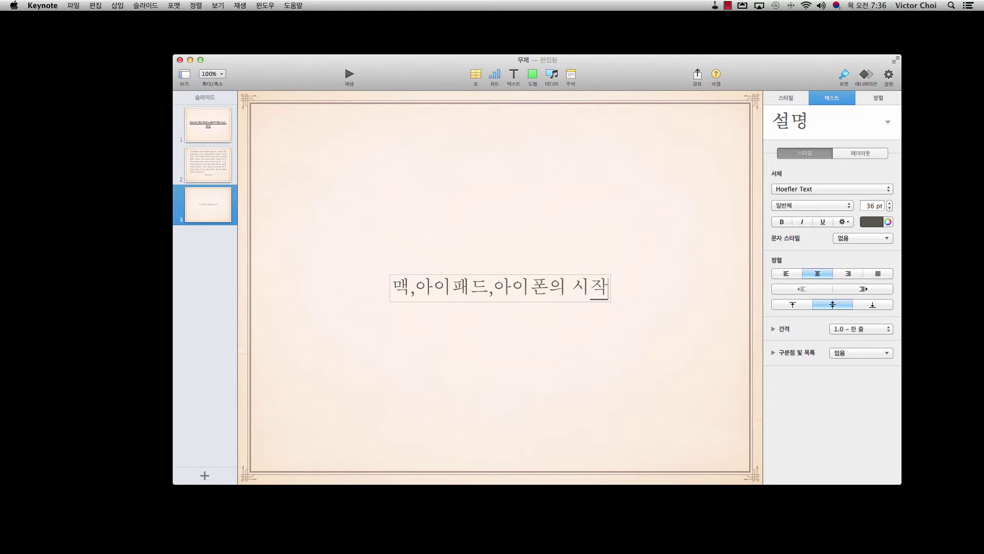
{"action": "type", "text": "!"}
{"action": "key", "text": "super+space"}
{"action": "type", "text": "iMacKorea"}
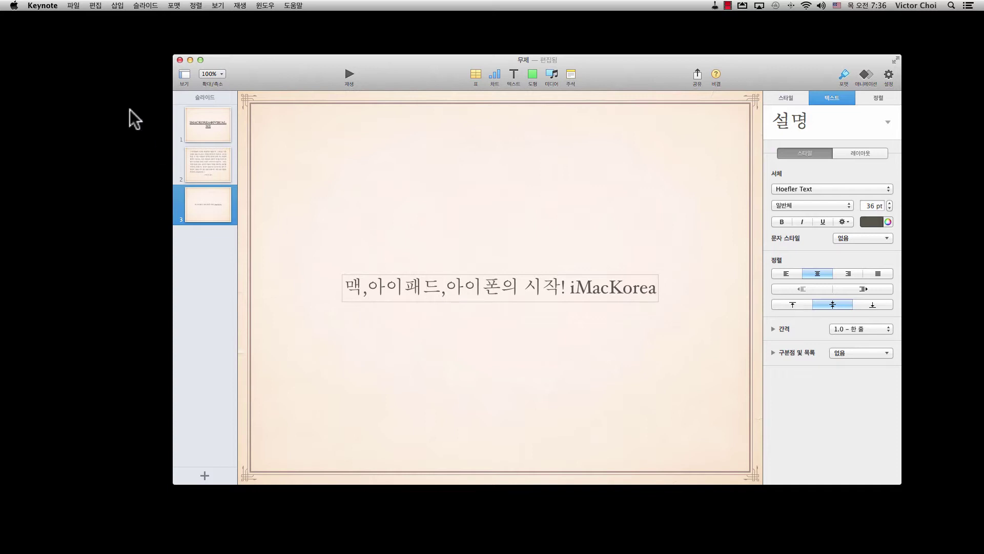
{"action": "left_click", "coordinate": [95, 6]}
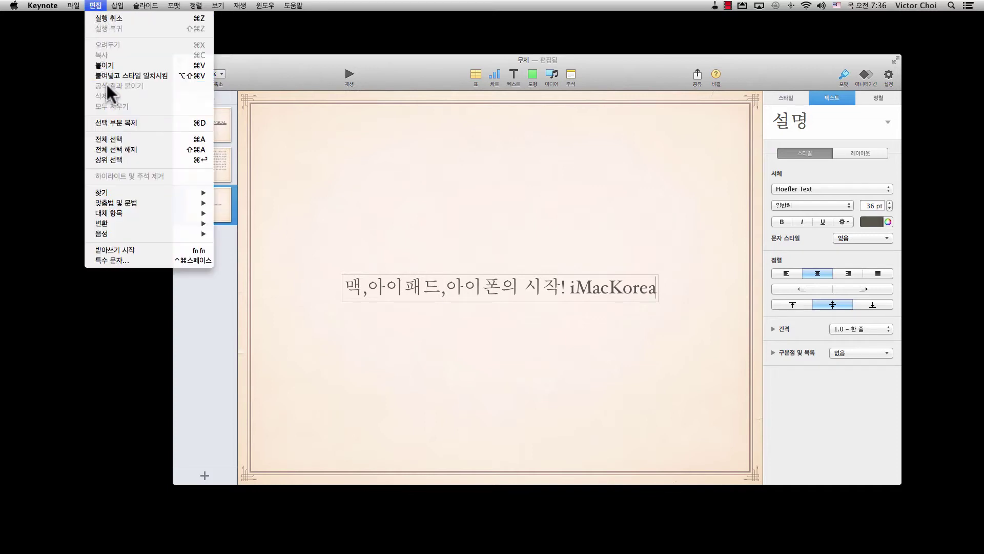
Show Substitutions and pick the „abc“ low-high double-quote style.
{"action": "mouse_move", "coordinate": [115, 211]}
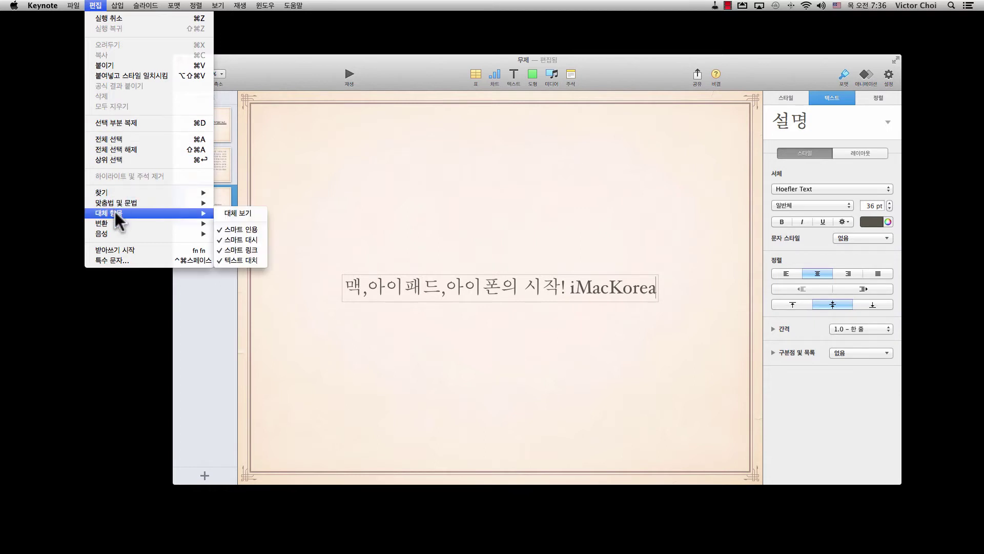
{"action": "left_click", "coordinate": [241, 213]}
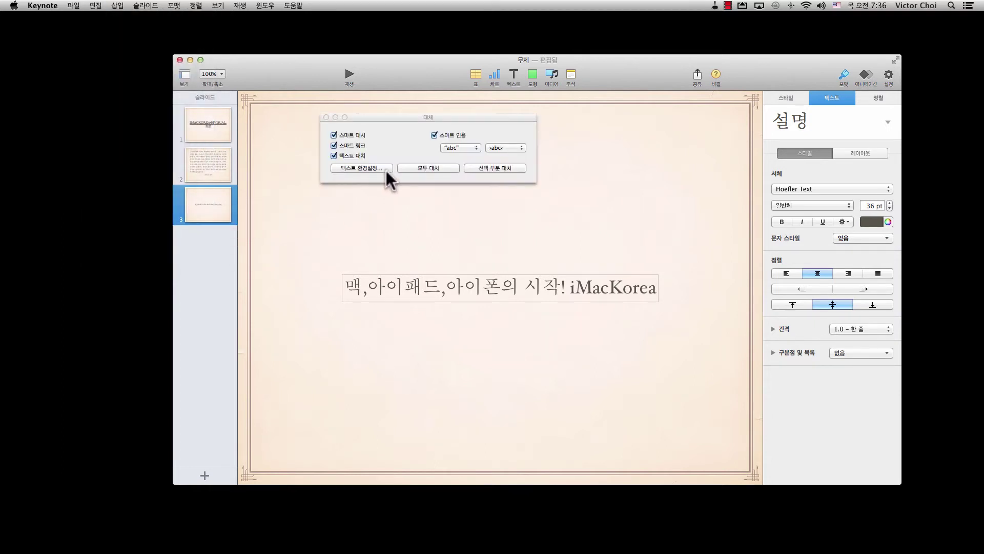
{"action": "left_click", "coordinate": [462, 146]}
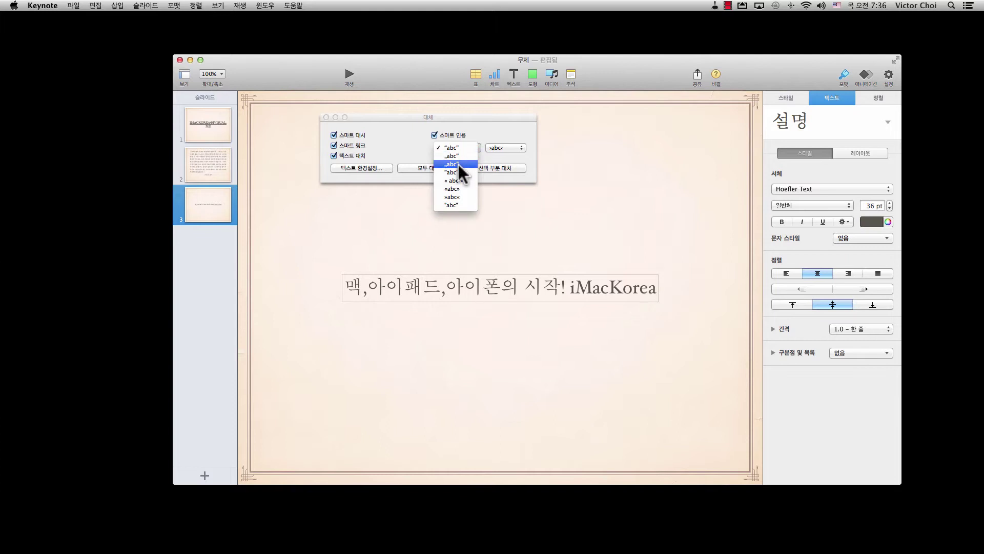
{"action": "left_click", "coordinate": [458, 164]}
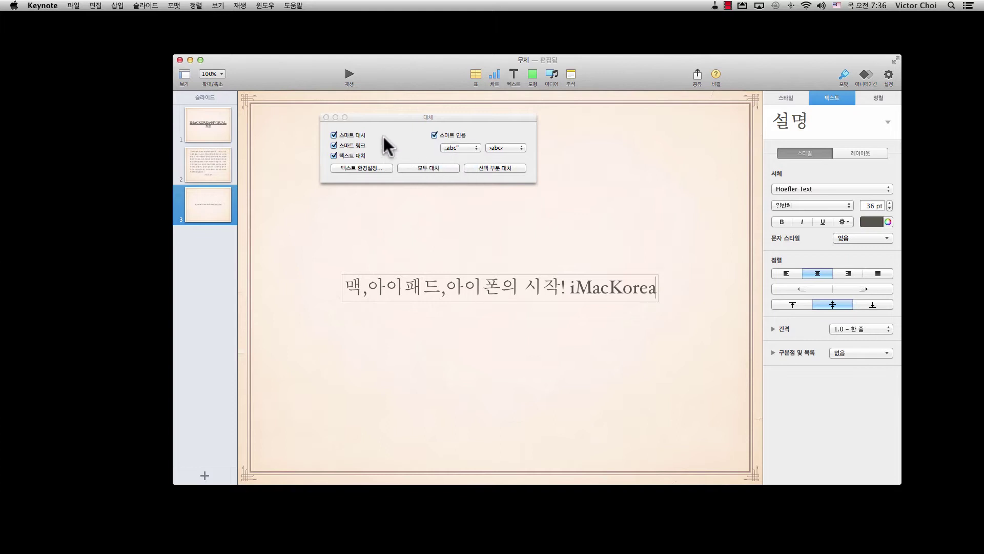
Close the Substitutions window and add double quotes before 맥 and after iMacKorea.
{"action": "left_click", "coordinate": [326, 117]}
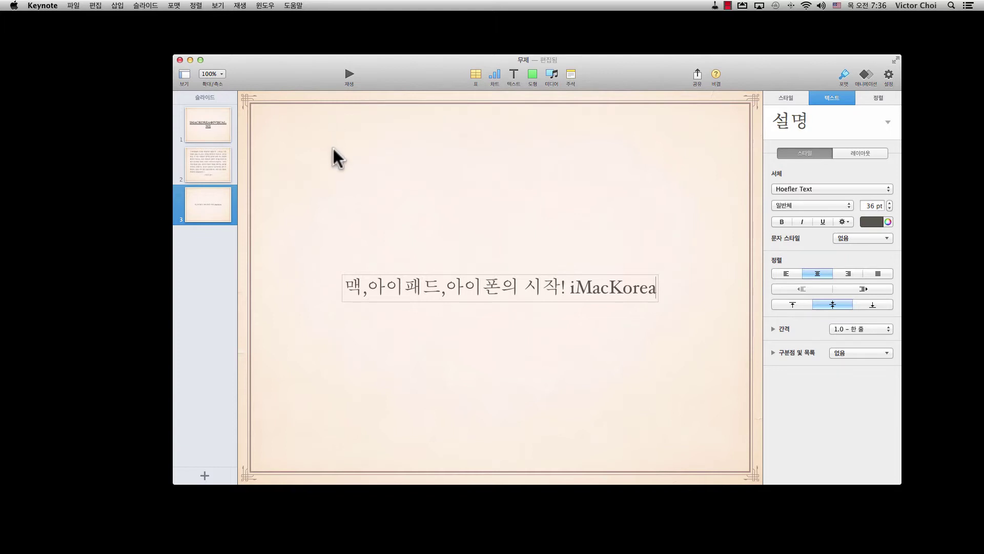
{"action": "left_click", "coordinate": [349, 286]}
{"action": "type", "text": "\""}
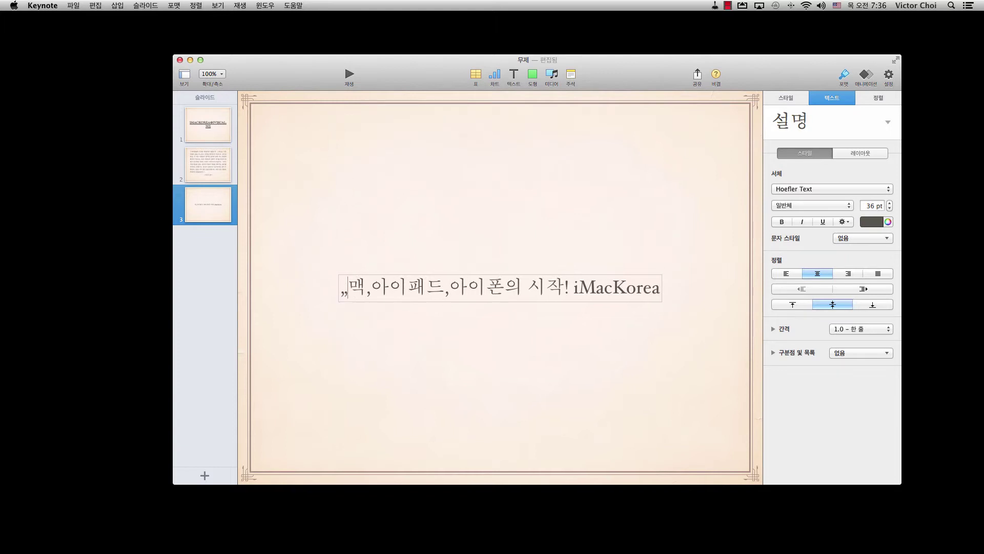
{"action": "left_click", "coordinate": [660, 287]}
{"action": "type", "text": "\""}
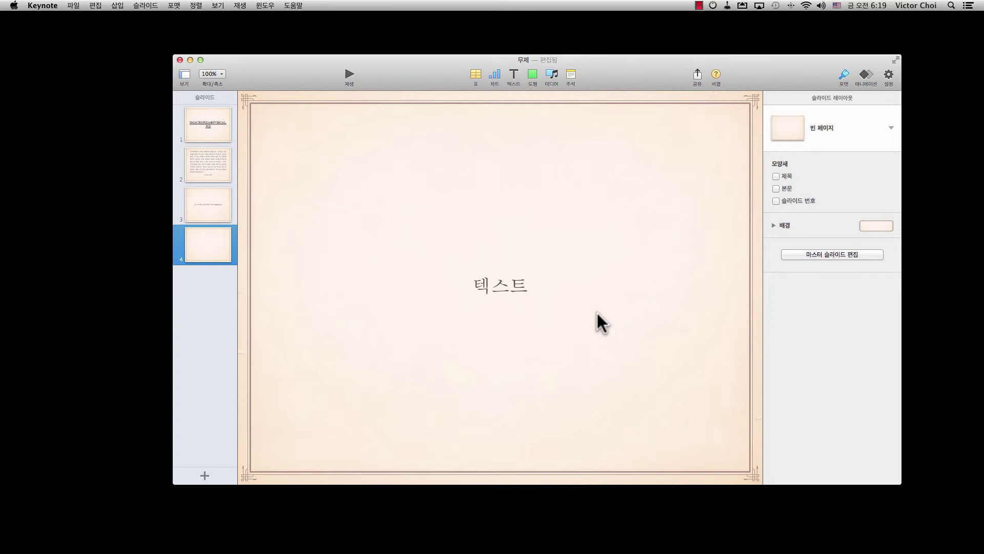
{"action": "double_click", "coordinate": [511, 291]}
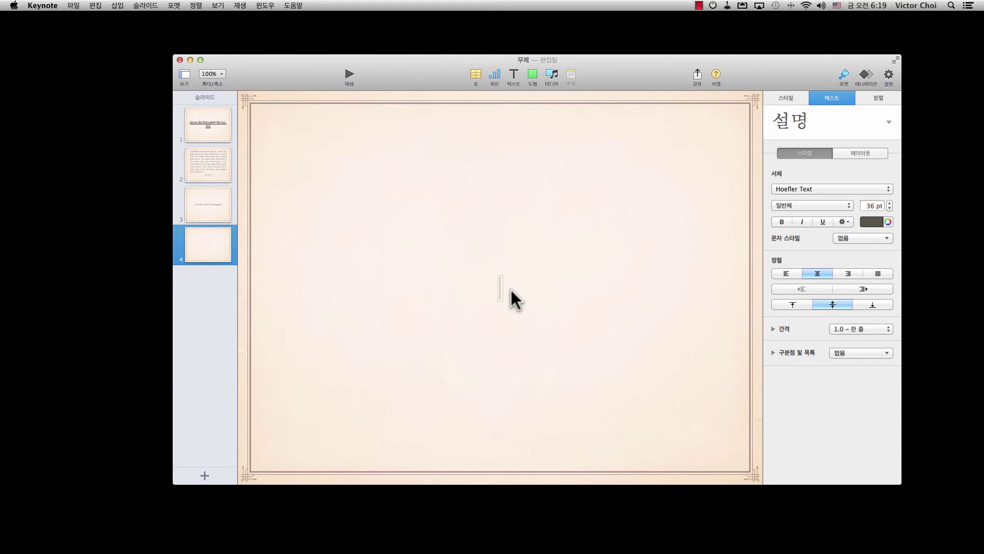
{"action": "type", "text": "http://w"}
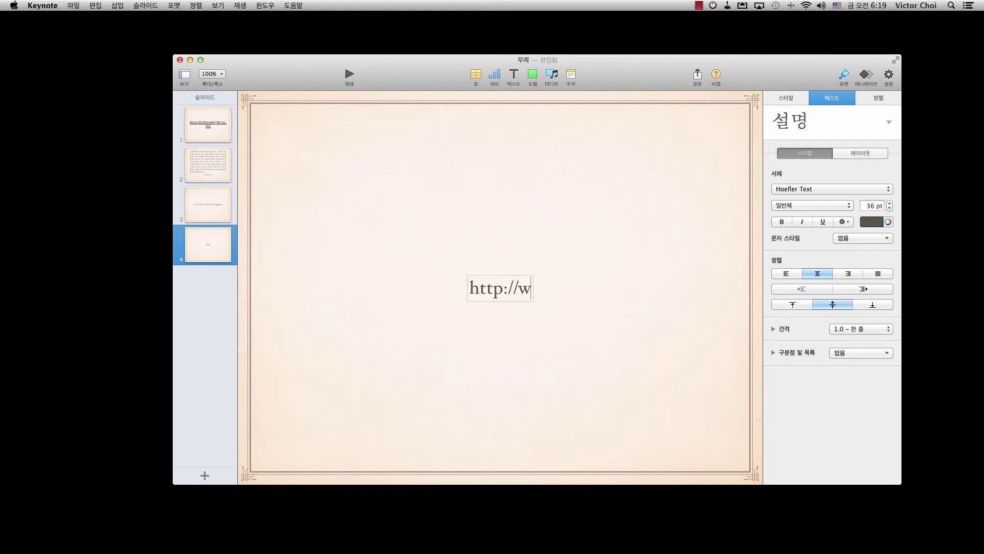
{"action": "type", "text": "ww.youtube.c"}
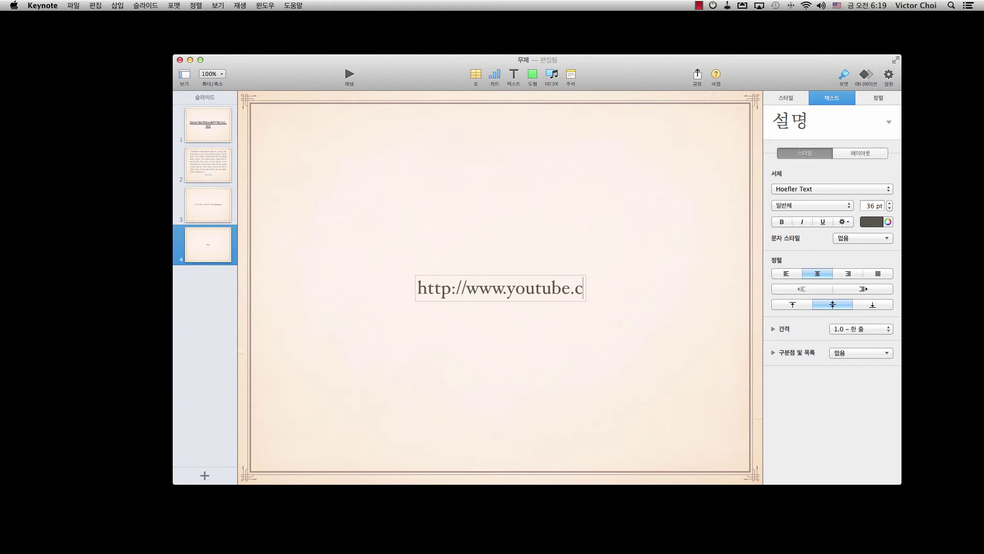
{"action": "type", "text": "om/imackorea"}
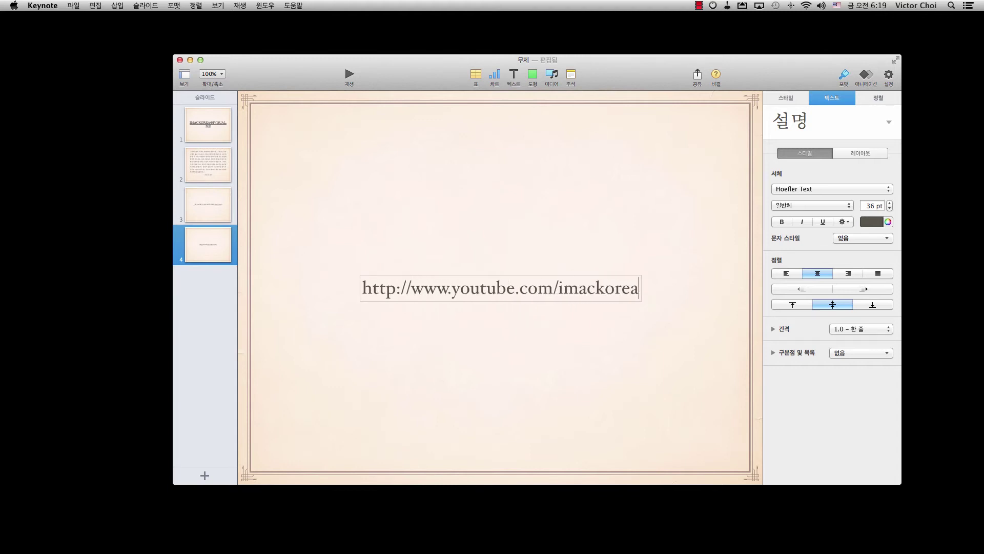
{"action": "left_click", "coordinate": [524, 324]}
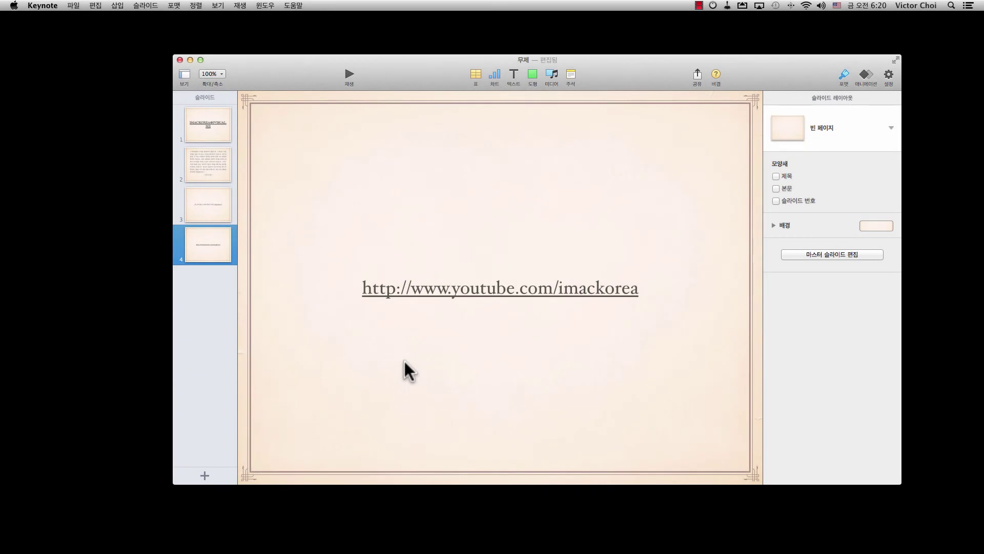
Play the slideshow from slide 4, follow the YouTube link, then return to the presentation.
{"action": "left_click", "coordinate": [349, 76]}
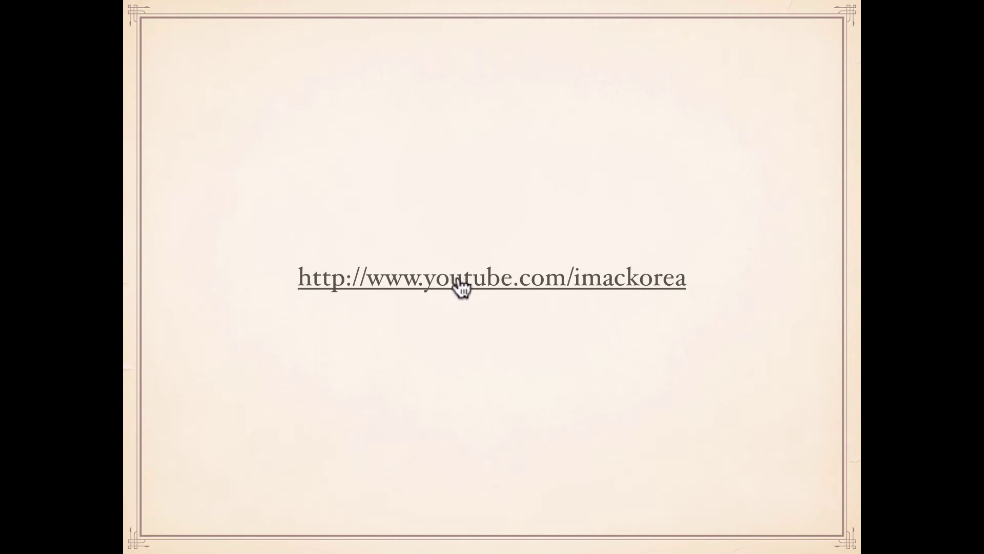
{"action": "left_click", "coordinate": [456, 279]}
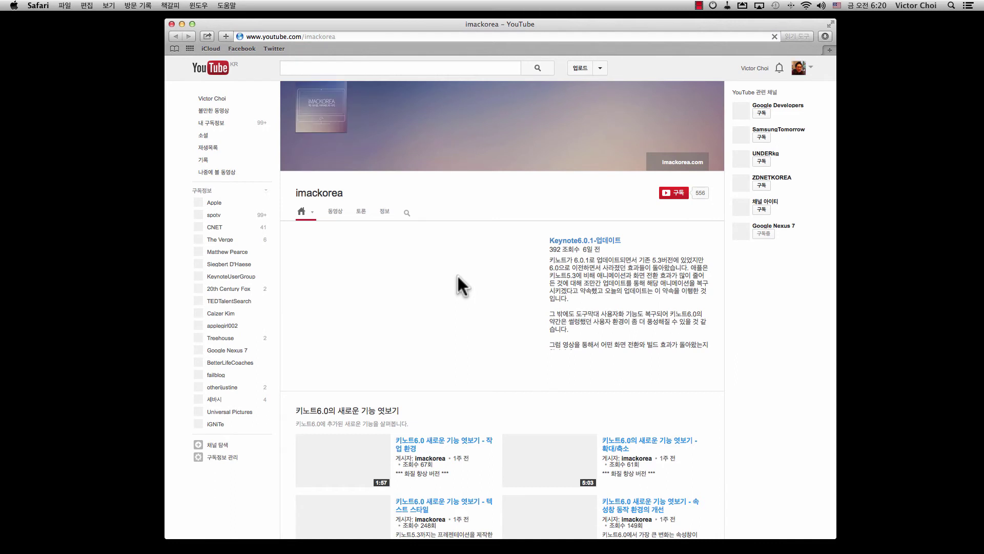
{"action": "key", "text": "super+Tab"}
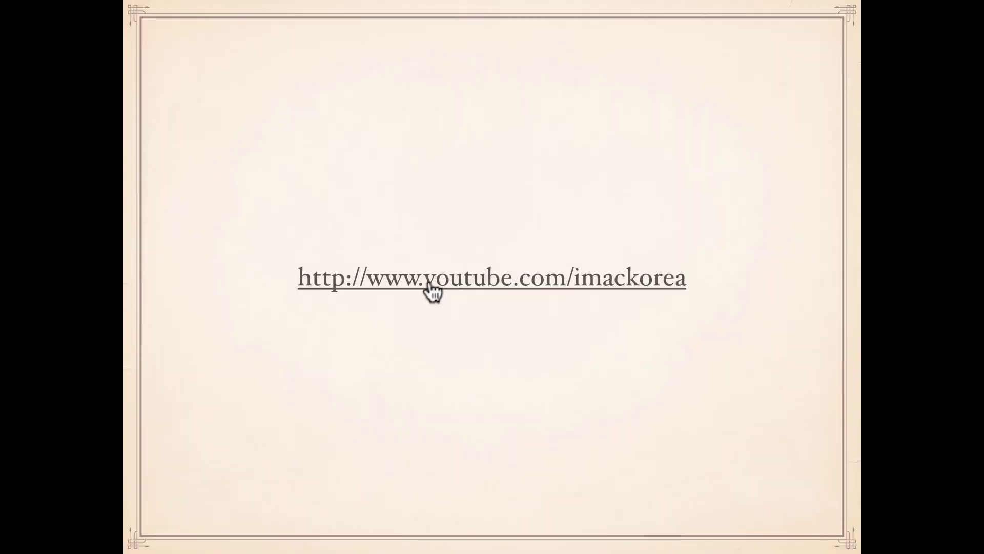
Exit the slideshow to get back to editing slide 4.
{"action": "key", "text": "Escape"}
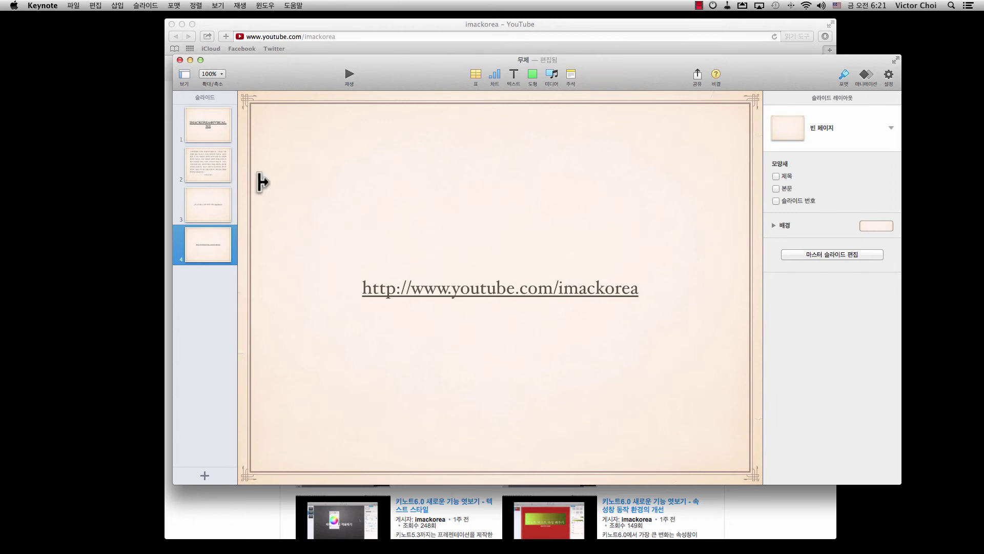
Uncheck Smart Links in the Substitutions window and close it.
{"action": "left_click", "coordinate": [95, 6]}
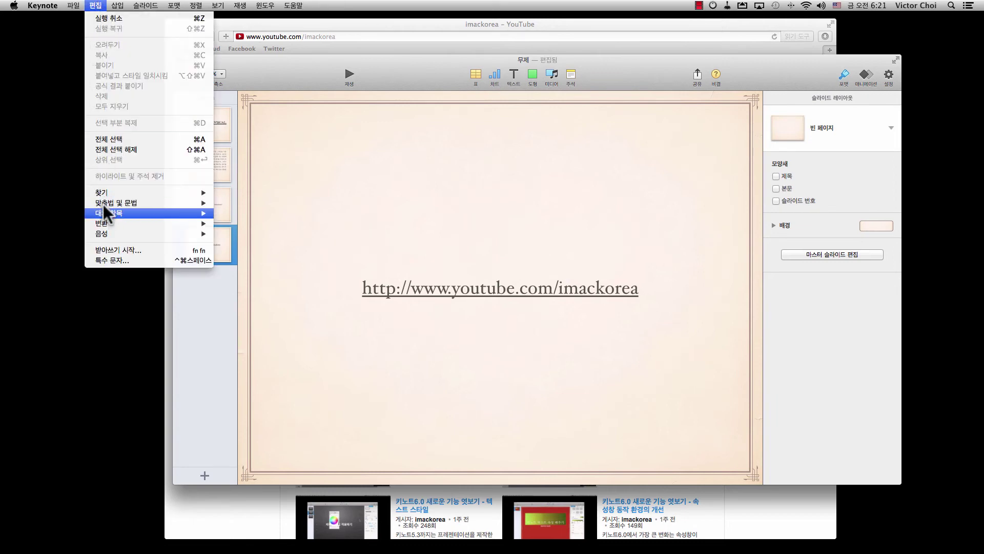
{"action": "mouse_move", "coordinate": [109, 212]}
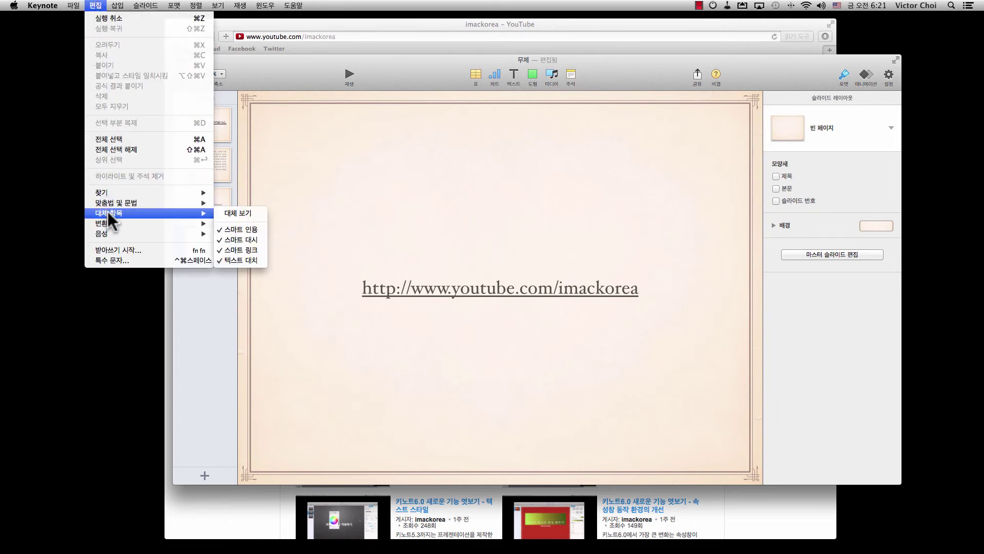
{"action": "left_click", "coordinate": [232, 214]}
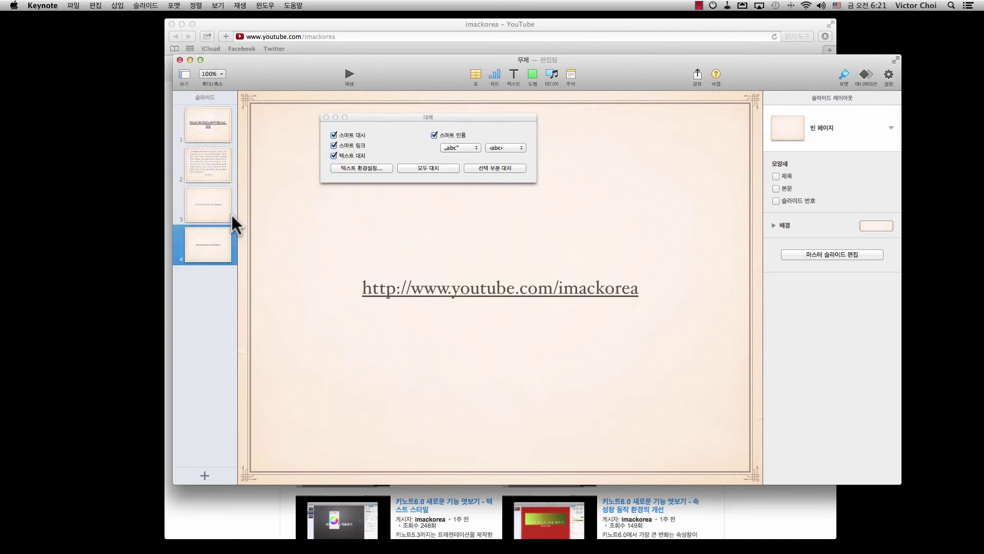
{"action": "left_click", "coordinate": [333, 145]}
{"action": "left_click", "coordinate": [326, 117]}
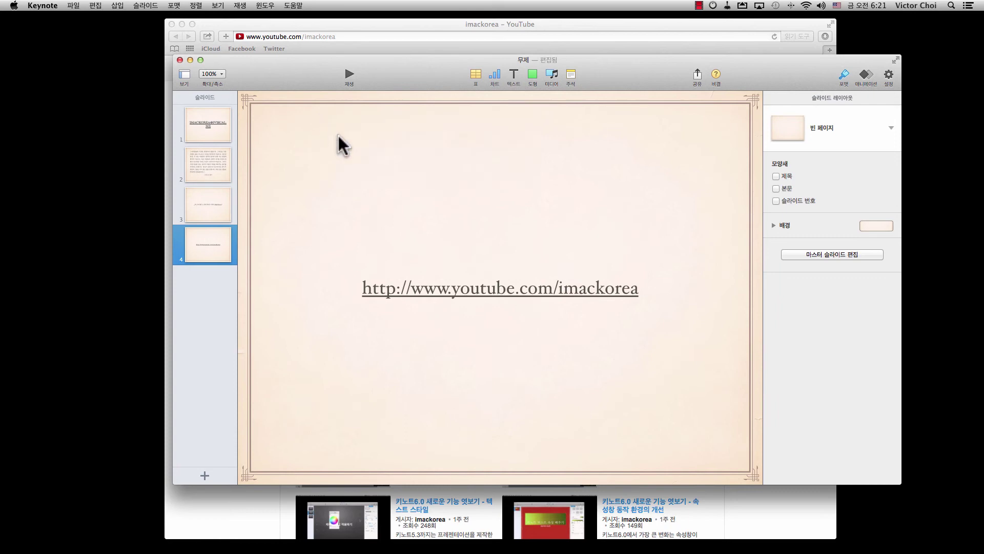
{"action": "left_click", "coordinate": [513, 75]}
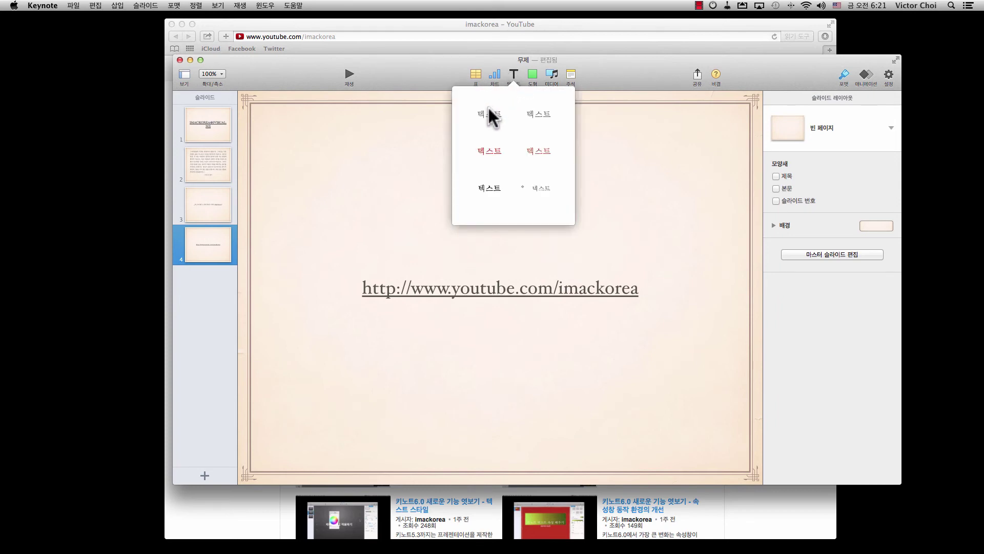
{"action": "left_click", "coordinate": [489, 116]}
{"action": "left_click_drag", "start_coordinate": [499, 298], "coordinate": [488, 251]}
{"action": "double_click", "coordinate": [488, 251]}
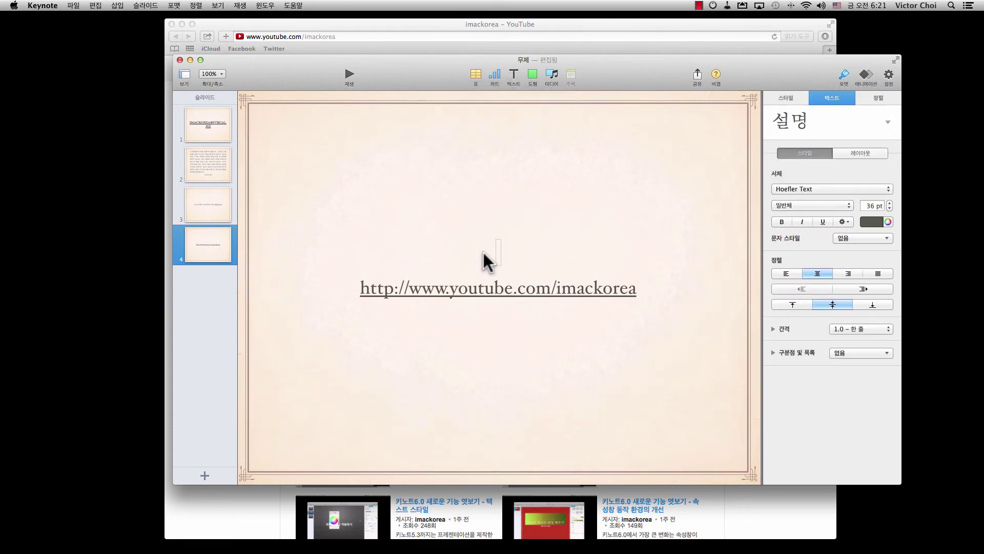
{"action": "type", "text": "h"}
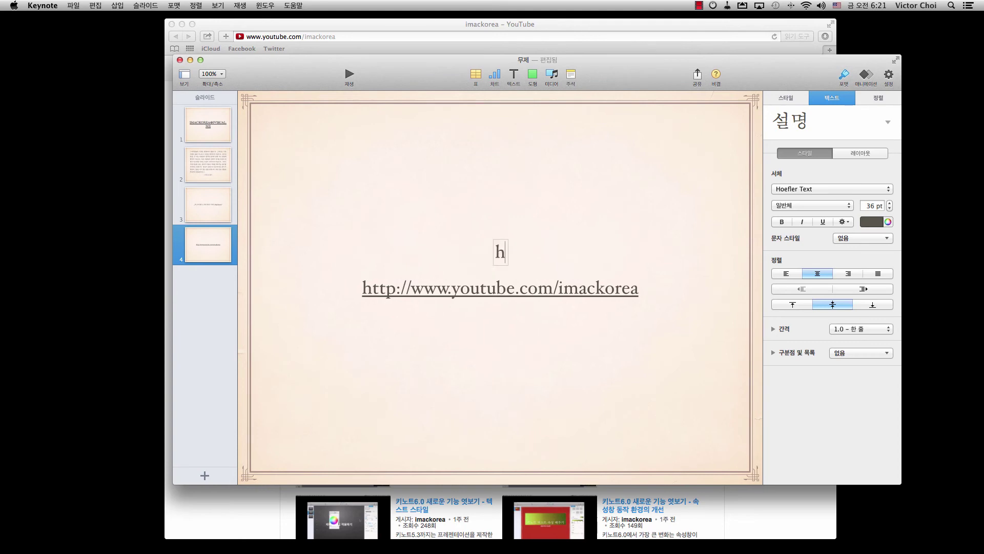
{"action": "type", "text": "ttp://"}
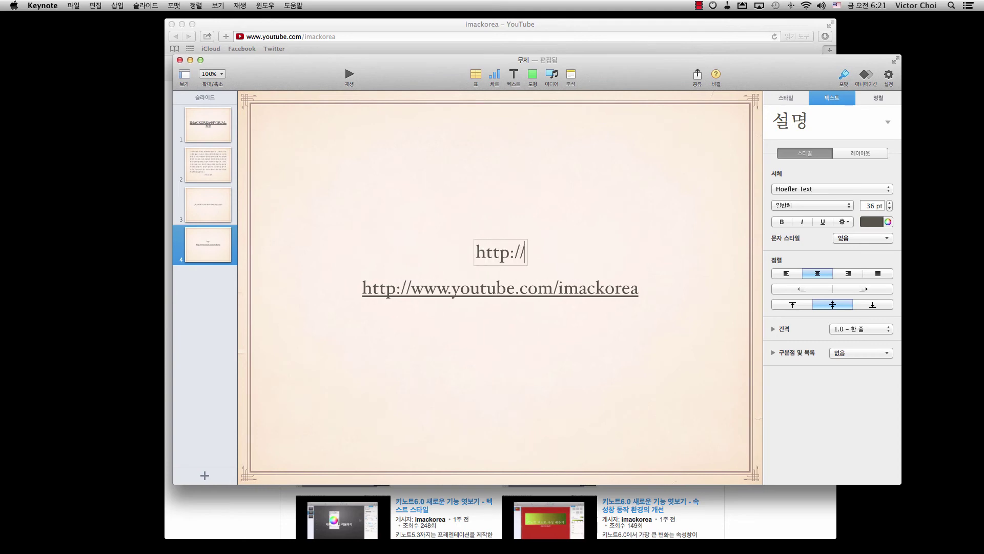
{"action": "type", "text": "www.youtube"}
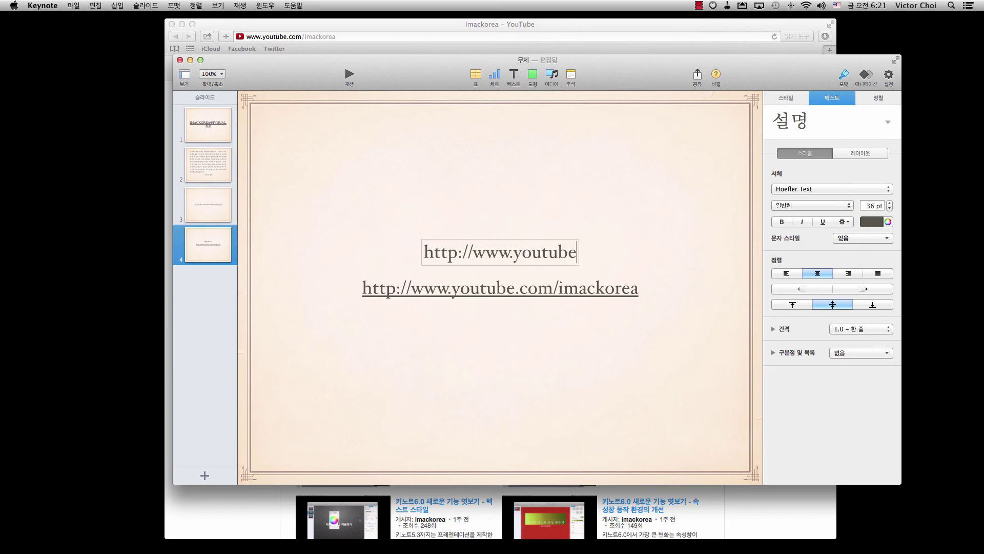
{"action": "type", "text": ".com/imackorea"}
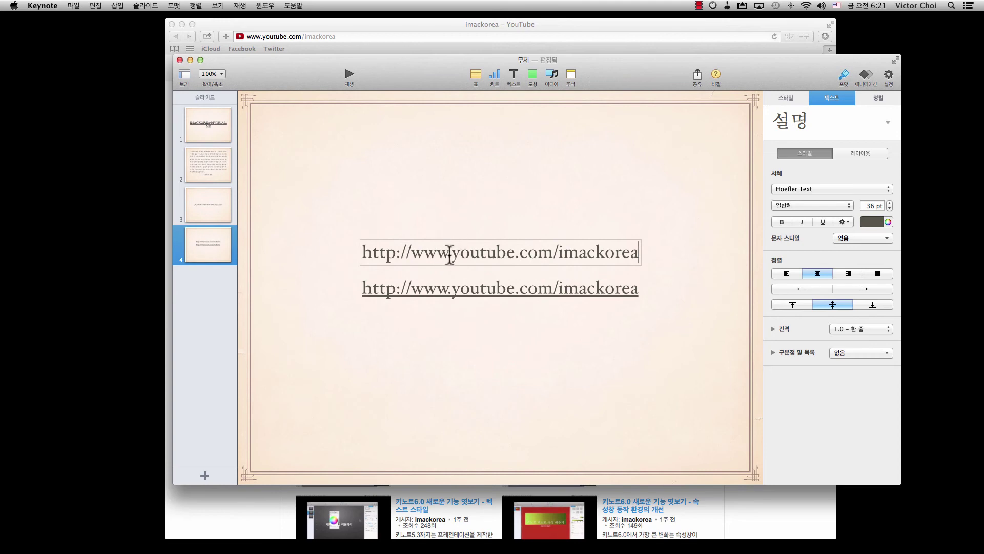
{"action": "left_click", "coordinate": [456, 229]}
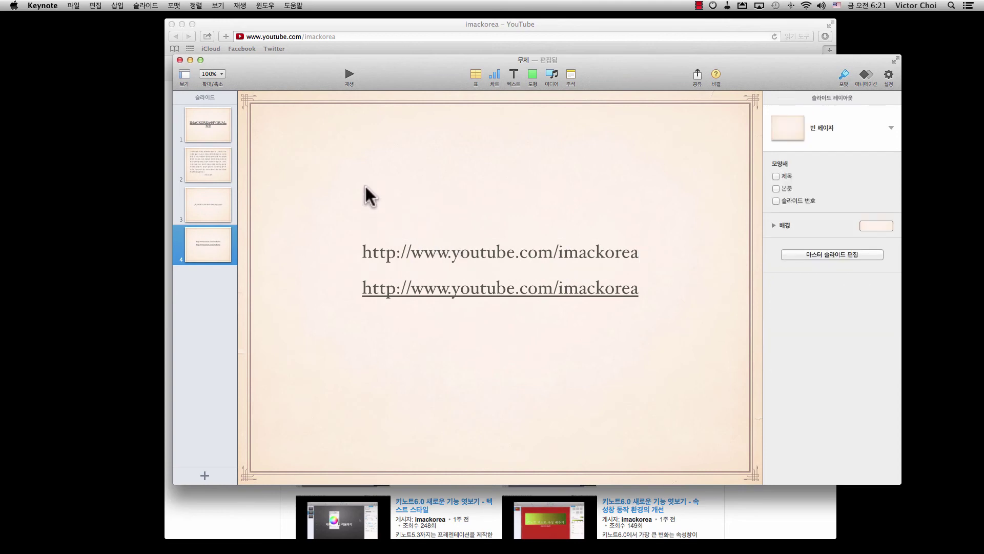
Play the slideshow to compare the plain and hyperlinked addresses, then exit back to editing.
{"action": "left_click", "coordinate": [349, 75]}
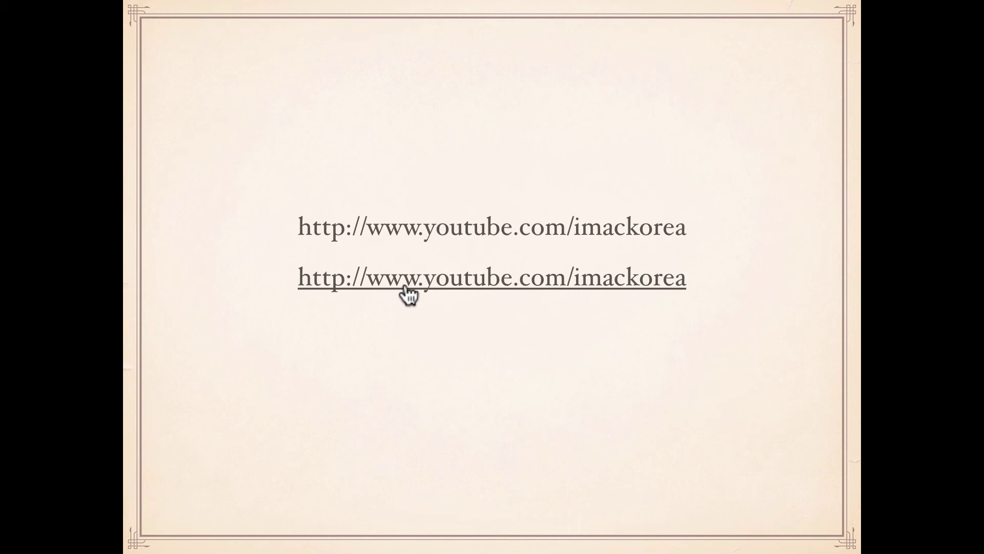
{"action": "key", "text": "Escape"}
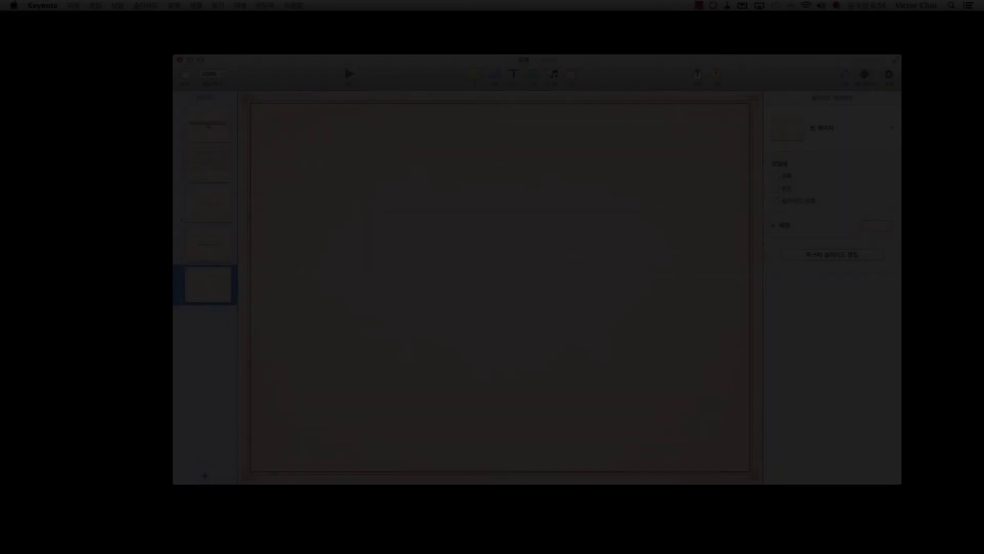
Insert a centred text box on slide 5 and type a continuous row of ㅡ dash characters.
{"action": "left_click", "coordinate": [514, 75]}
{"action": "left_click", "coordinate": [484, 119]}
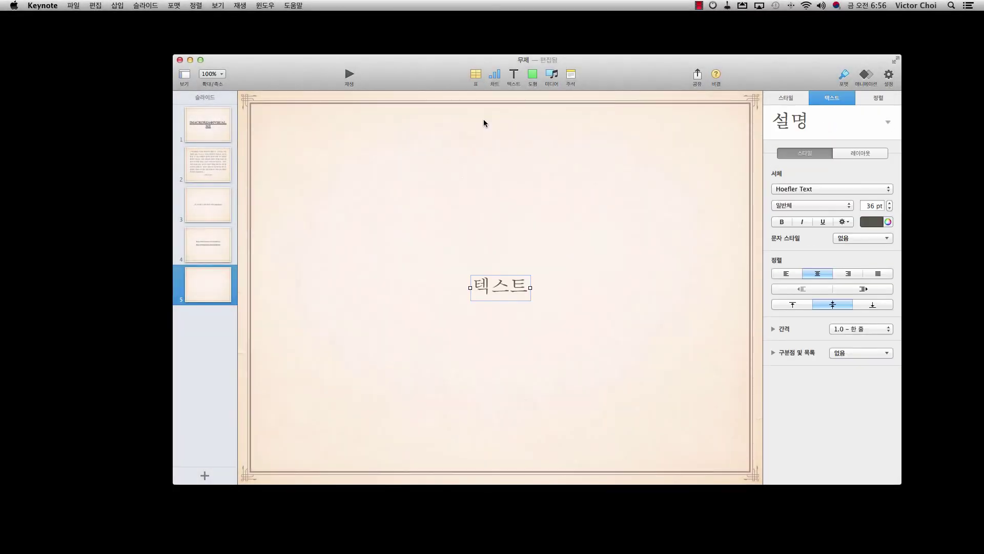
{"action": "double_click", "coordinate": [504, 287]}
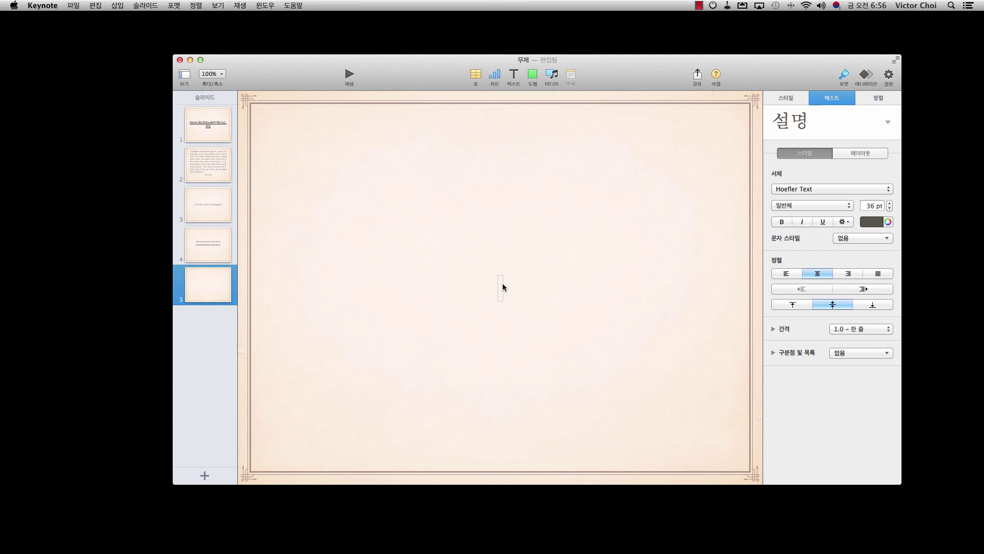
{"action": "type", "text": "ㅡ"}
{"action": "type", "text": "ㅡㅡㅡㅡㅡ"}
{"action": "type", "text": "ㅡㅡㅡㅡ"}
{"action": "type", "text": "ㅡㅡ"}
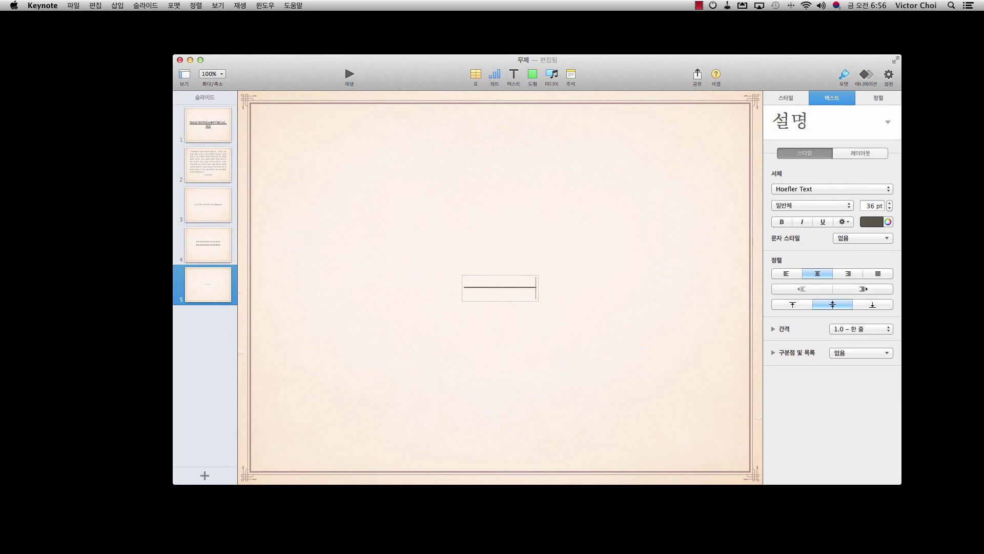
{"action": "type", "text": "ㅡㅡㅡㅡ"}
Uncheck Smart Dashes in Edit > Substitutions and close the Substitutions window.
{"action": "left_click", "coordinate": [88, 4]}
{"action": "mouse_move", "coordinate": [123, 214]}
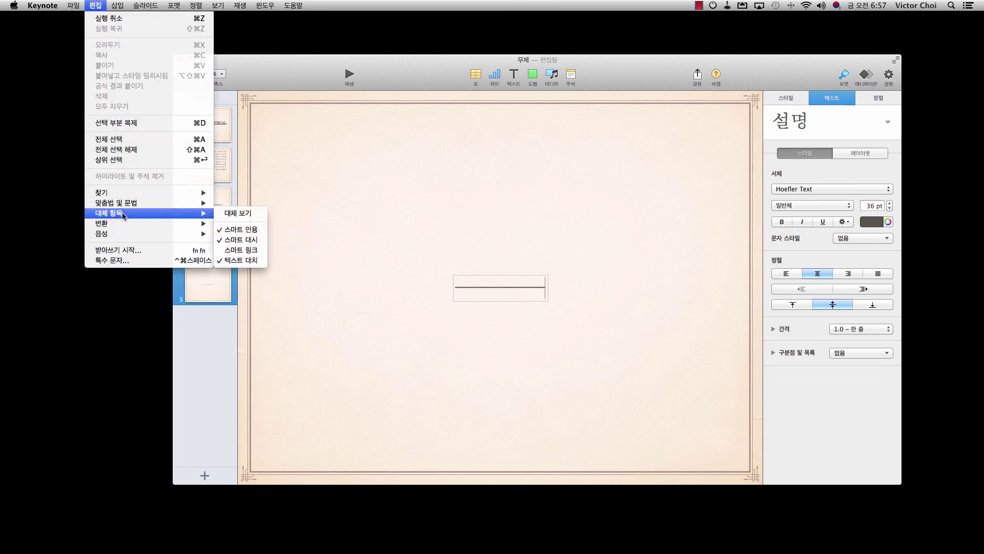
{"action": "left_click", "coordinate": [237, 213]}
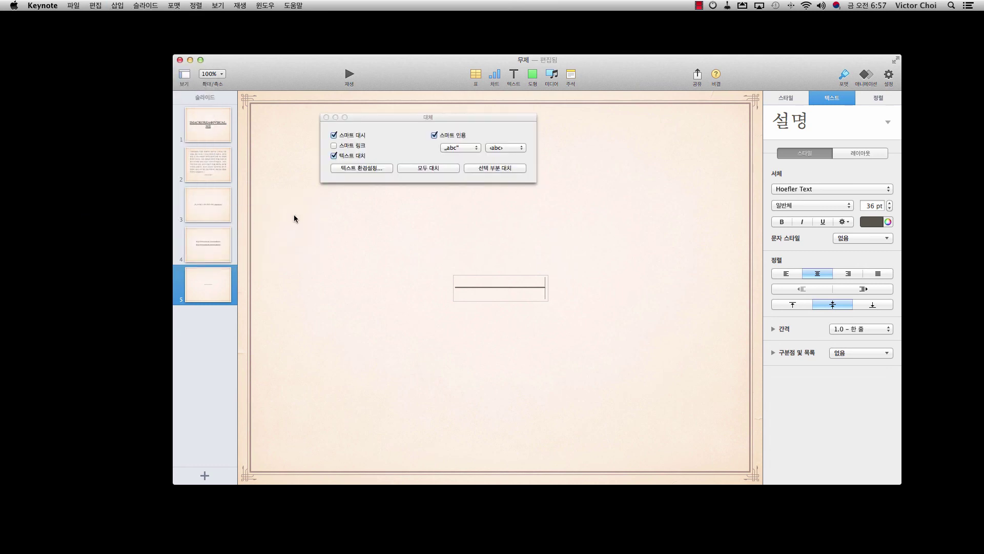
{"action": "left_click", "coordinate": [332, 136]}
{"action": "left_click", "coordinate": [326, 118]}
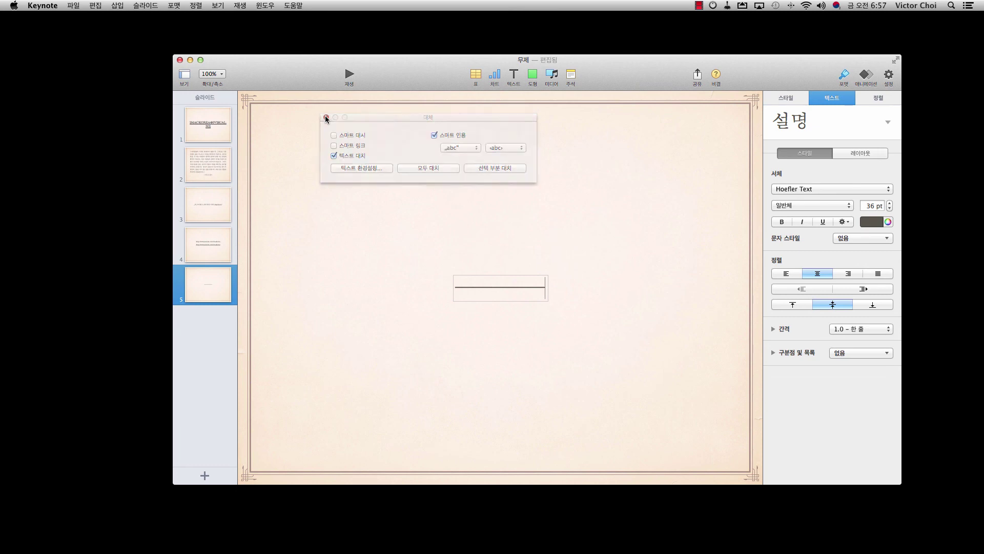
Add a second text box above the dash line, clear its placeholder, and type '--------------'.
{"action": "left_click", "coordinate": [514, 78]}
{"action": "left_click", "coordinate": [495, 117]}
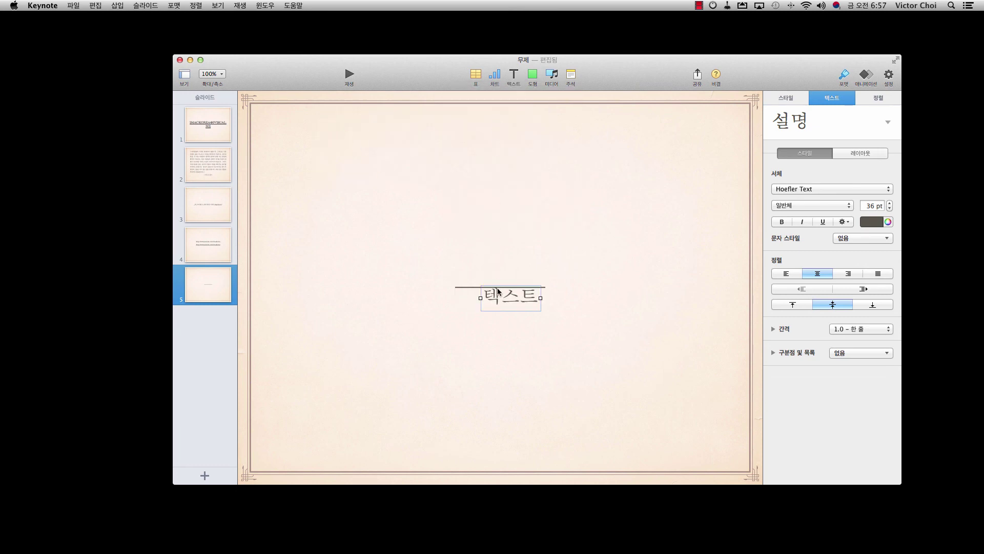
{"action": "left_click_drag", "start_coordinate": [500, 304], "coordinate": [490, 251]}
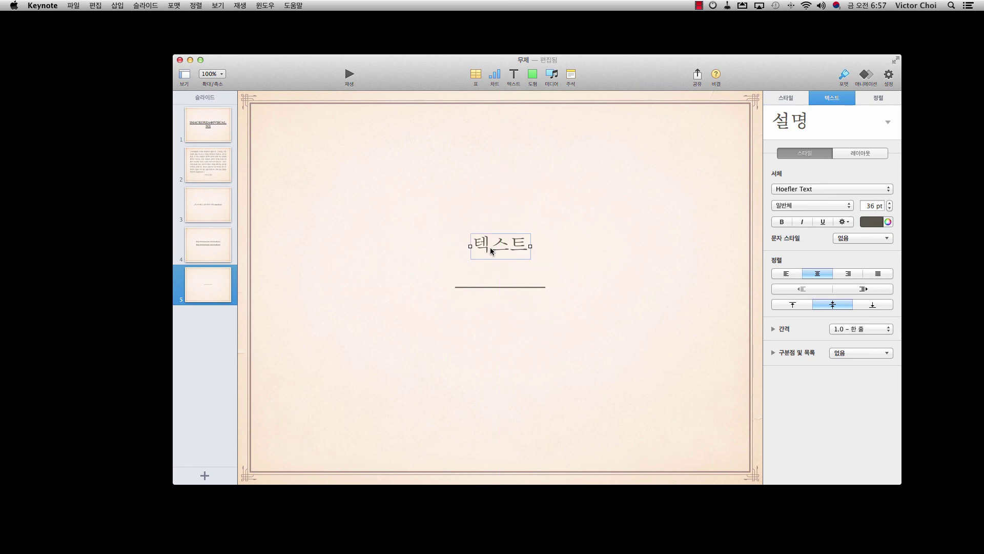
{"action": "double_click", "coordinate": [491, 251]}
{"action": "key", "text": "BackSpace"}
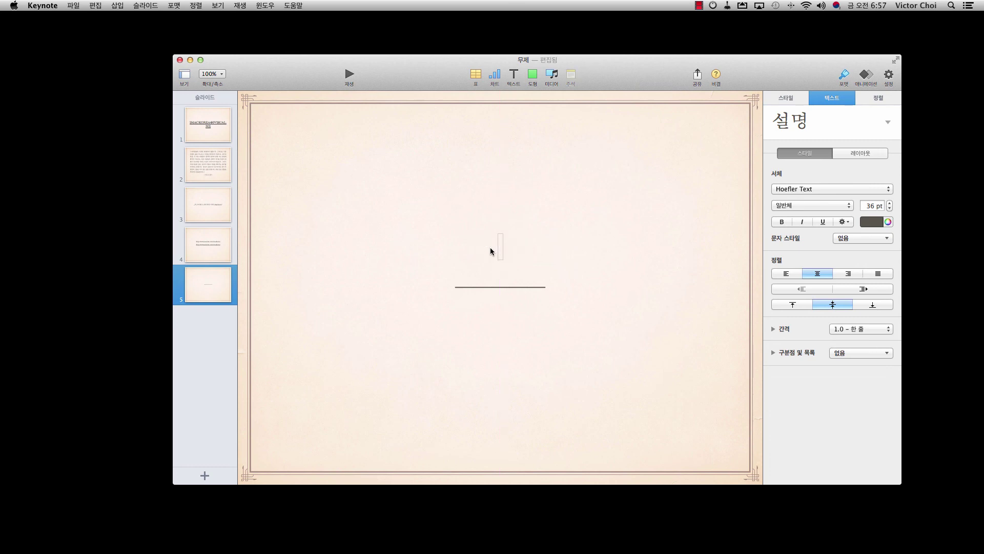
{"action": "type", "text": "------------"}
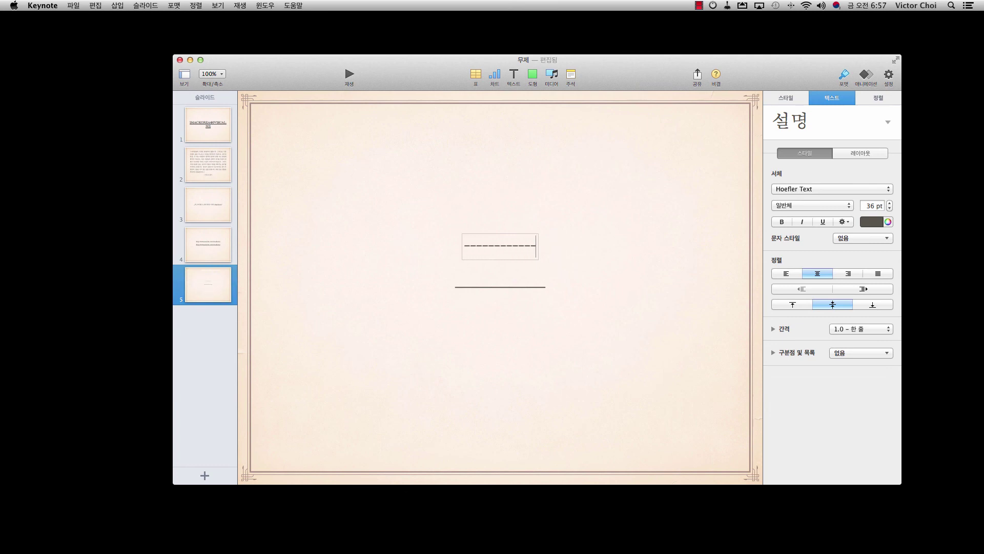
{"action": "type", "text": "--"}
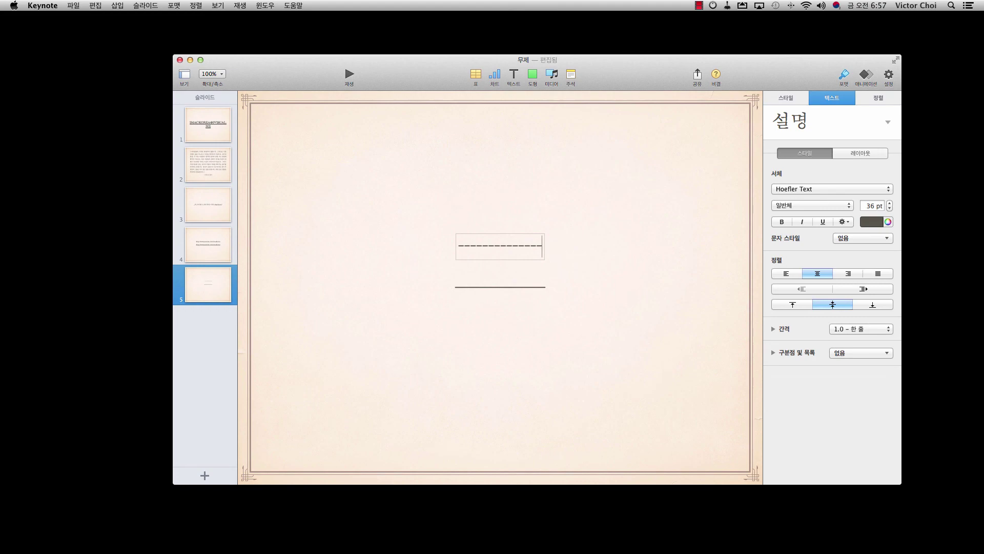